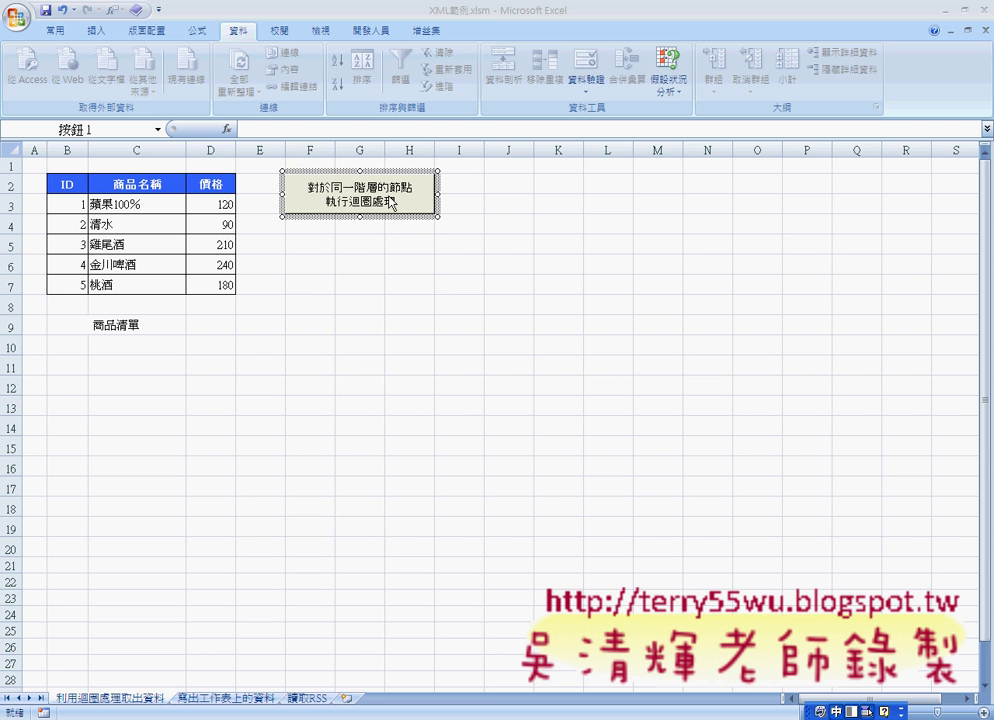
Open the 對於同一階層的節點執行迴圈處理 button's assigned macro in the VBA editor via 指定巨集 and 編輯.
{"action": "right_click", "coordinate": [403, 210]}
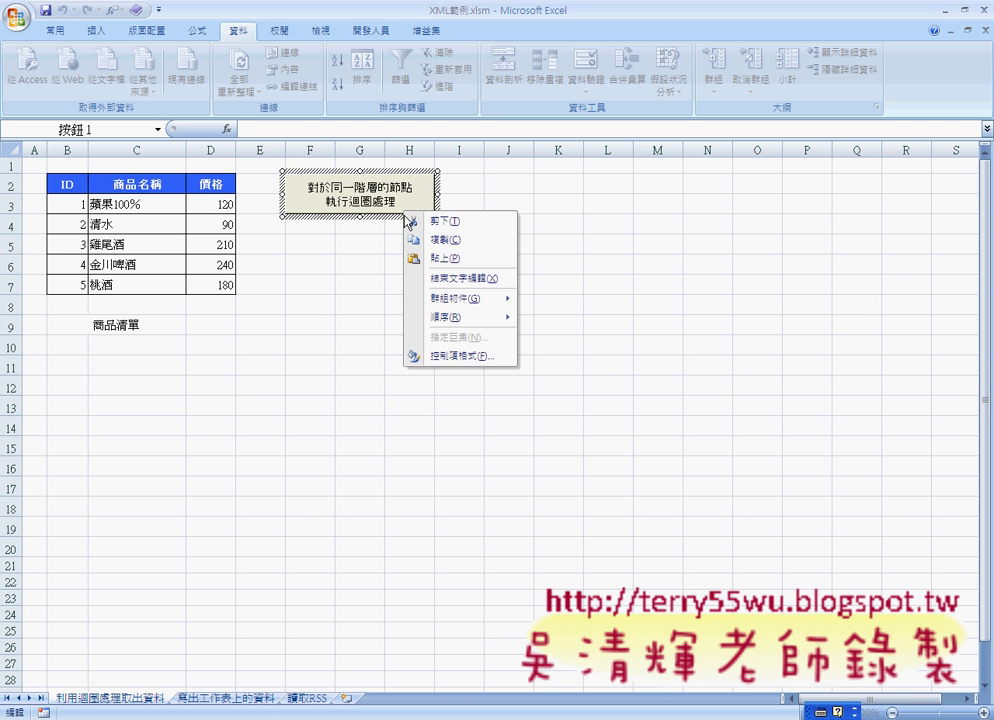
{"action": "key", "text": "Escape"}
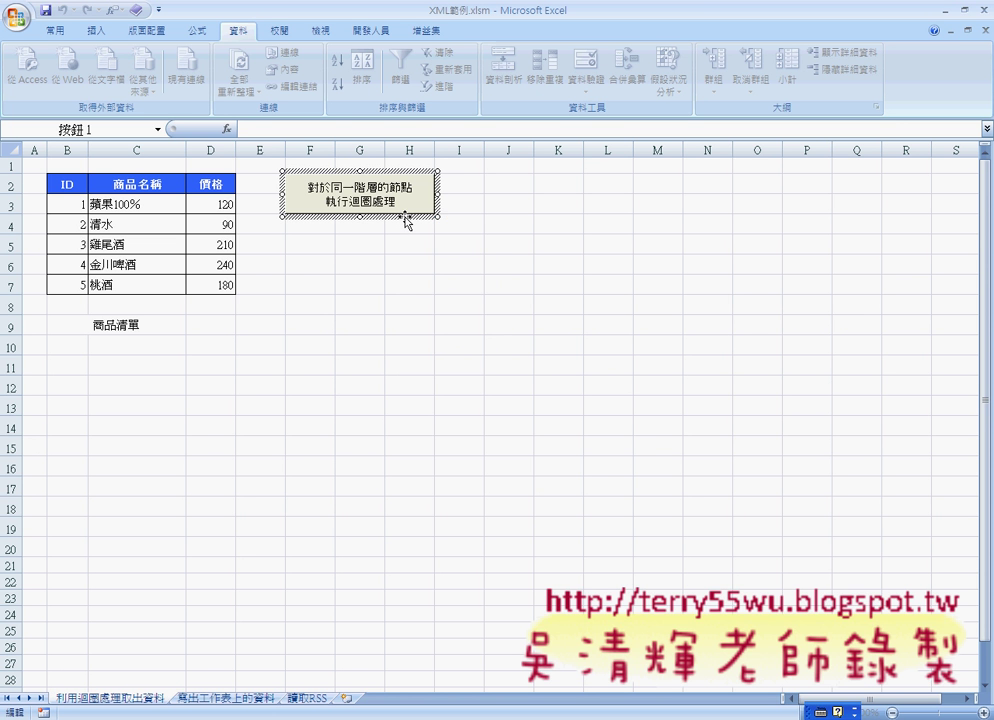
{"action": "right_click", "coordinate": [405, 219]}
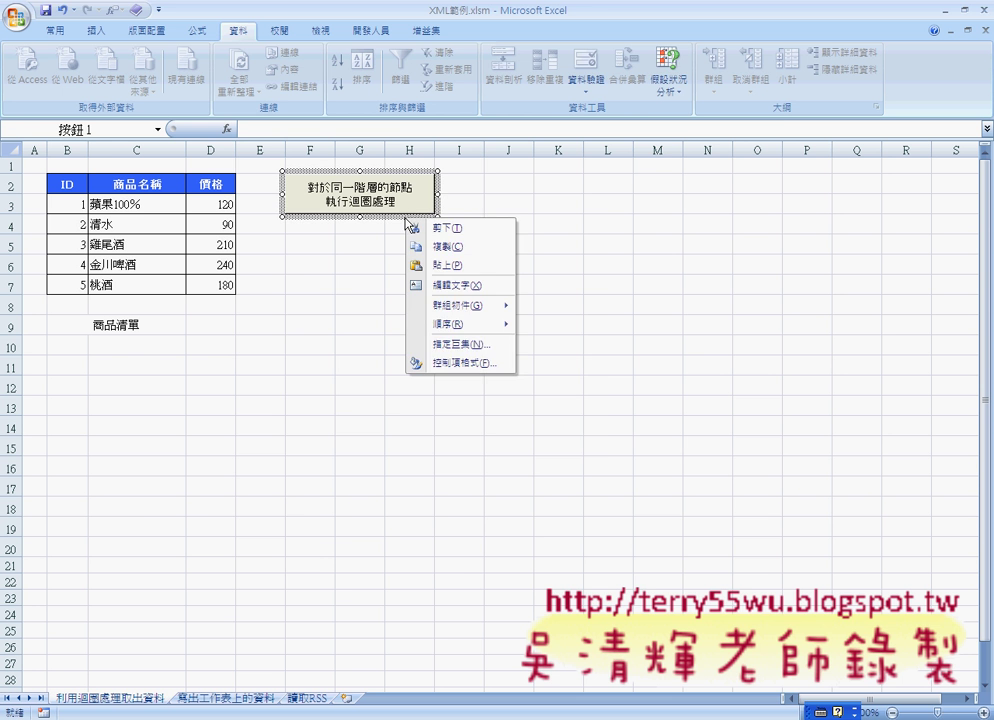
{"action": "left_click", "coordinate": [441, 344]}
{"action": "left_click", "coordinate": [547, 253]}
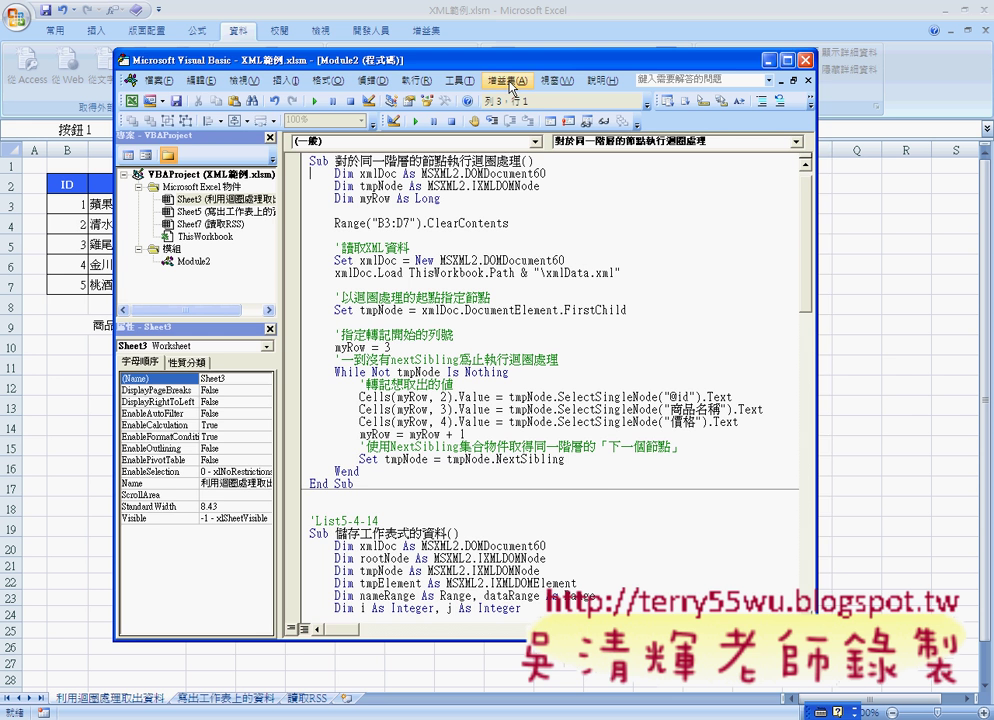
{"action": "left_click_drag", "start_coordinate": [483, 64], "coordinate": [490, 108]}
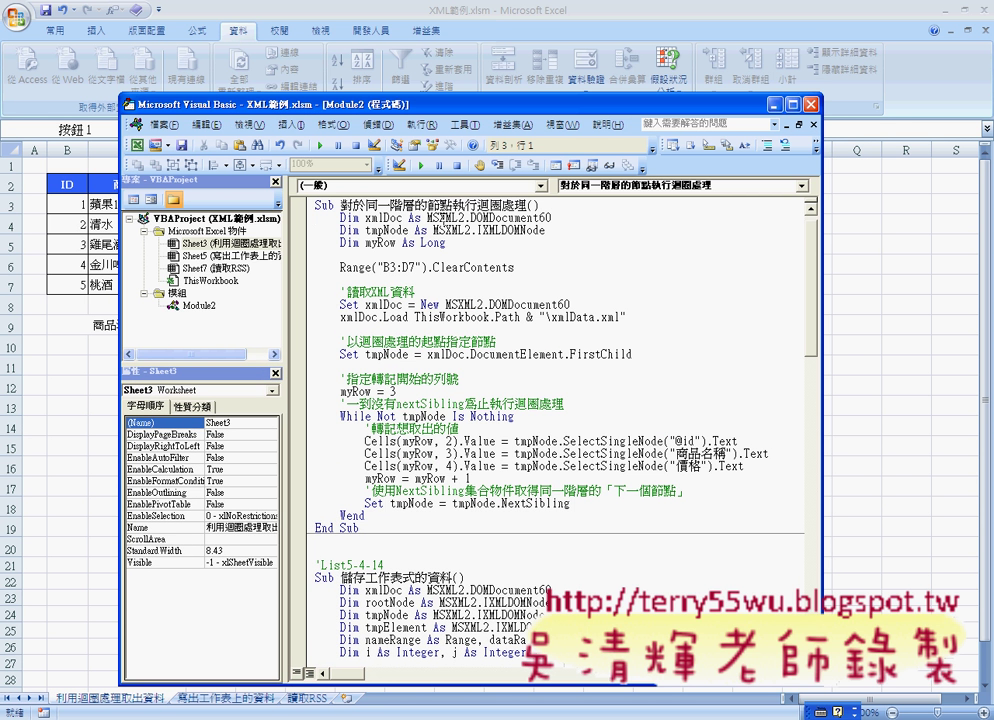
{"action": "mouse_move", "coordinate": [428, 216]}
{"action": "left_mouse_down"}
{"action": "mouse_move", "coordinate": [549, 227]}
{"action": "mouse_move", "coordinate": [551, 216]}
{"action": "left_mouse_up"}
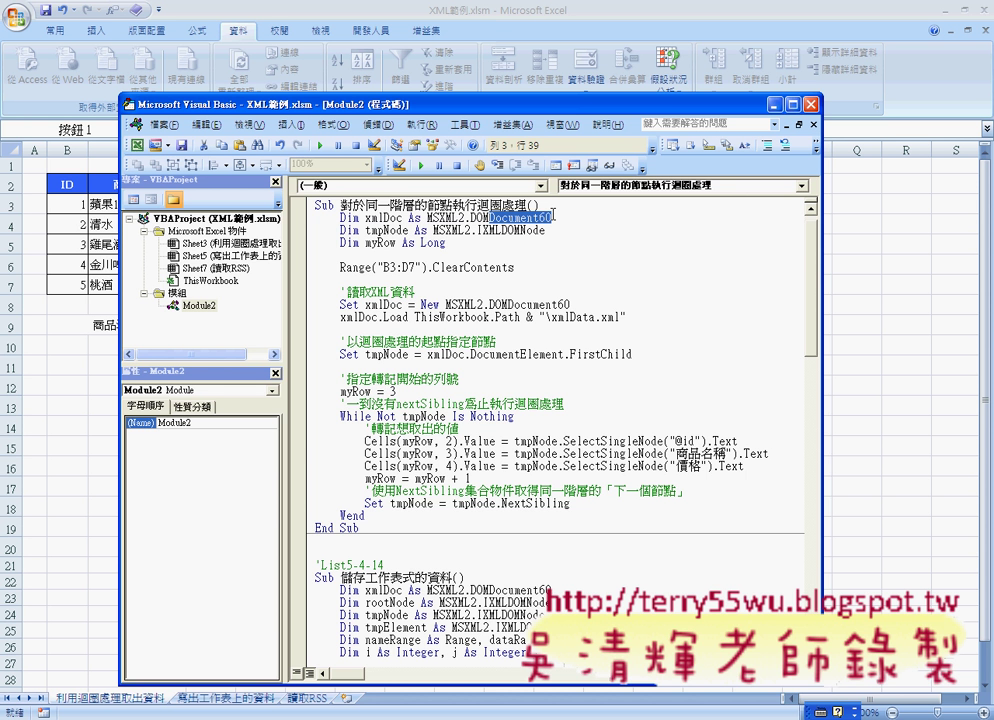
{"action": "left_click_drag", "start_coordinate": [476, 229], "coordinate": [544, 230]}
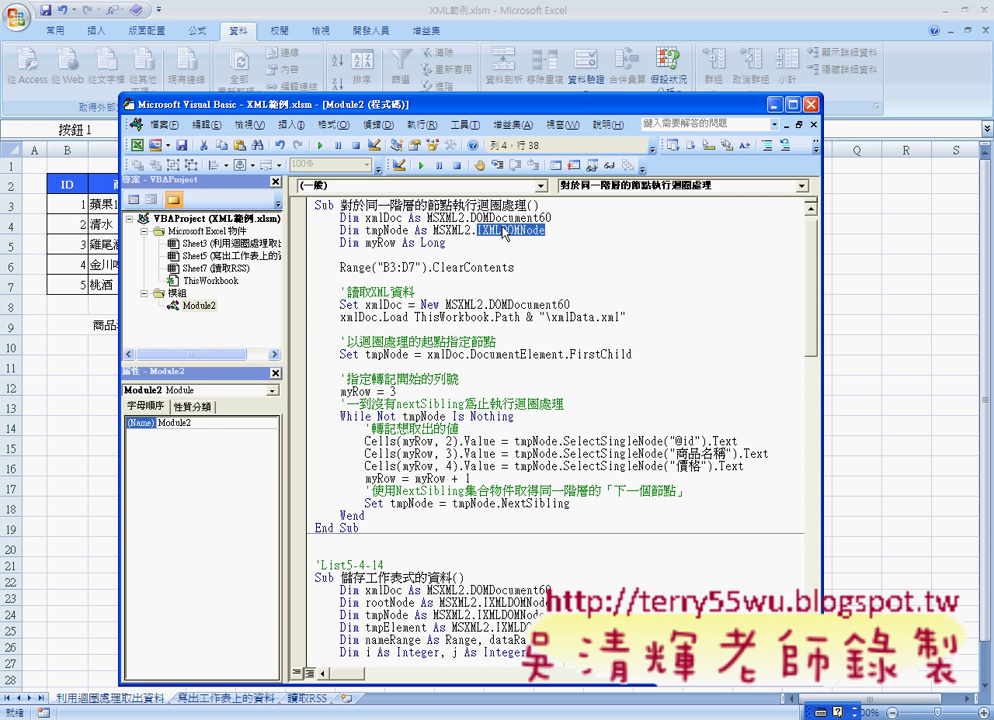
{"action": "left_click", "coordinate": [544, 230]}
{"action": "left_click_drag", "start_coordinate": [552, 217], "coordinate": [476, 217]}
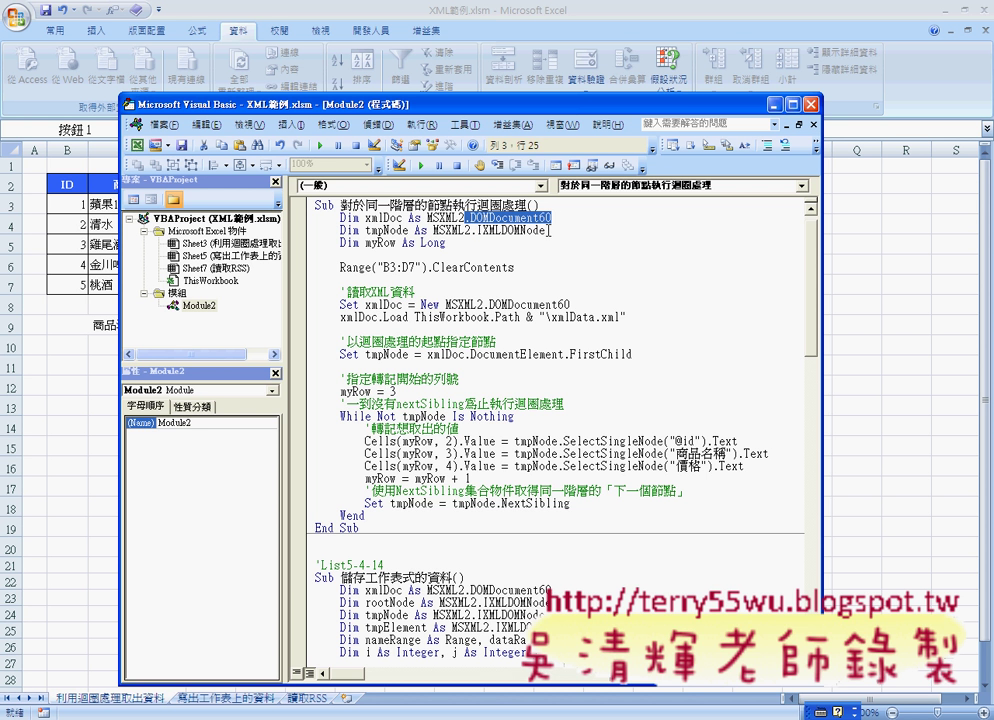
{"action": "left_click_drag", "start_coordinate": [545, 230], "coordinate": [478, 230]}
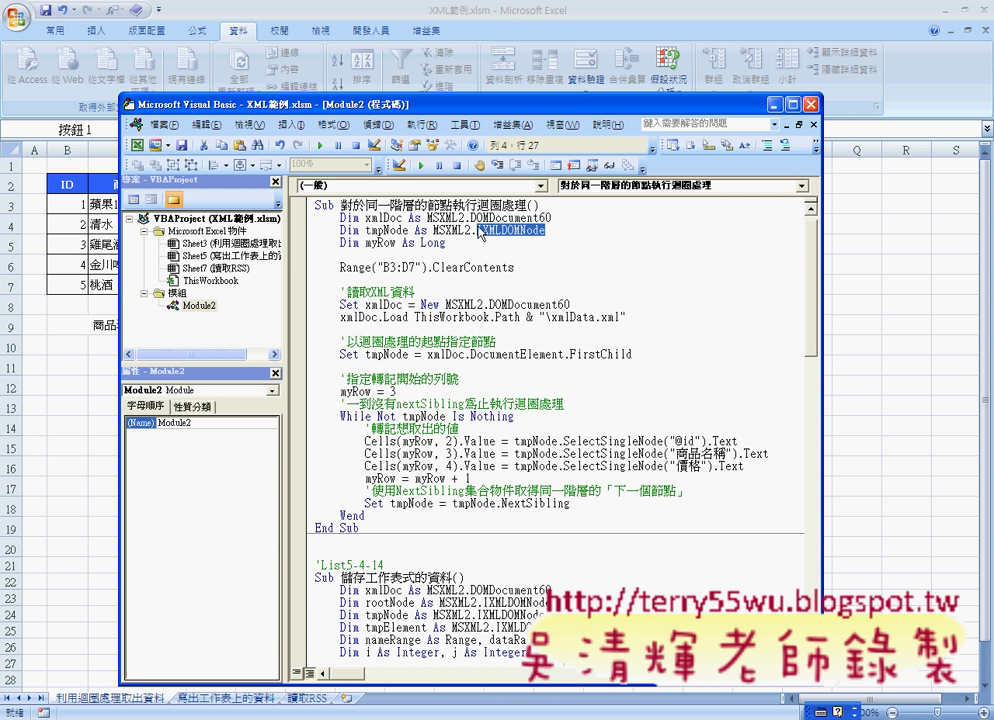
{"action": "left_click", "coordinate": [535, 238]}
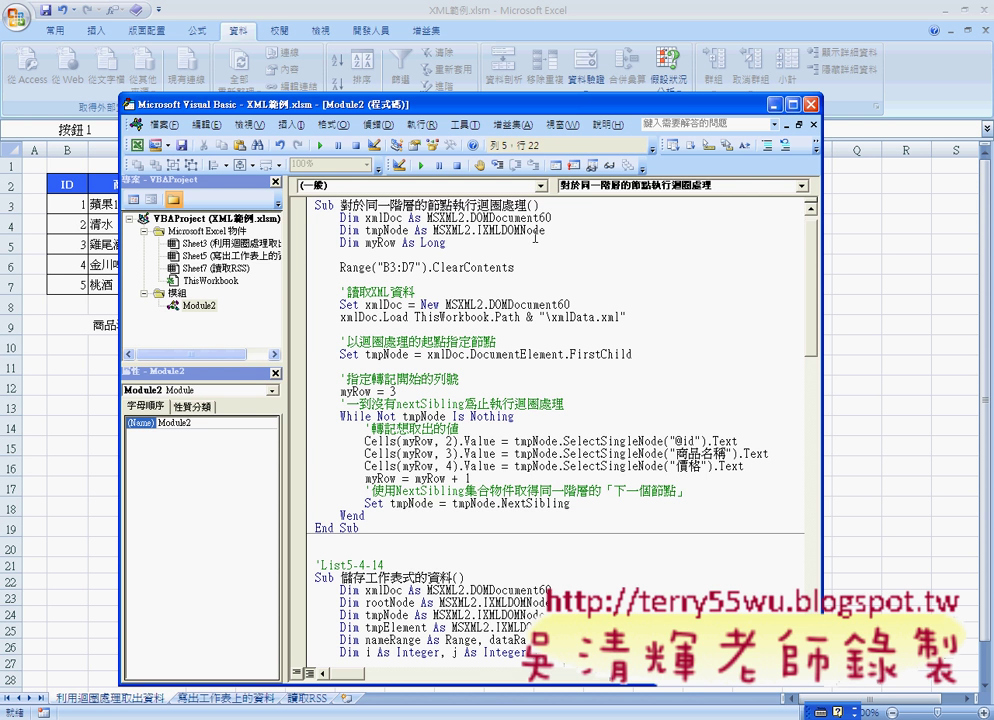
{"action": "left_click", "coordinate": [468, 125]}
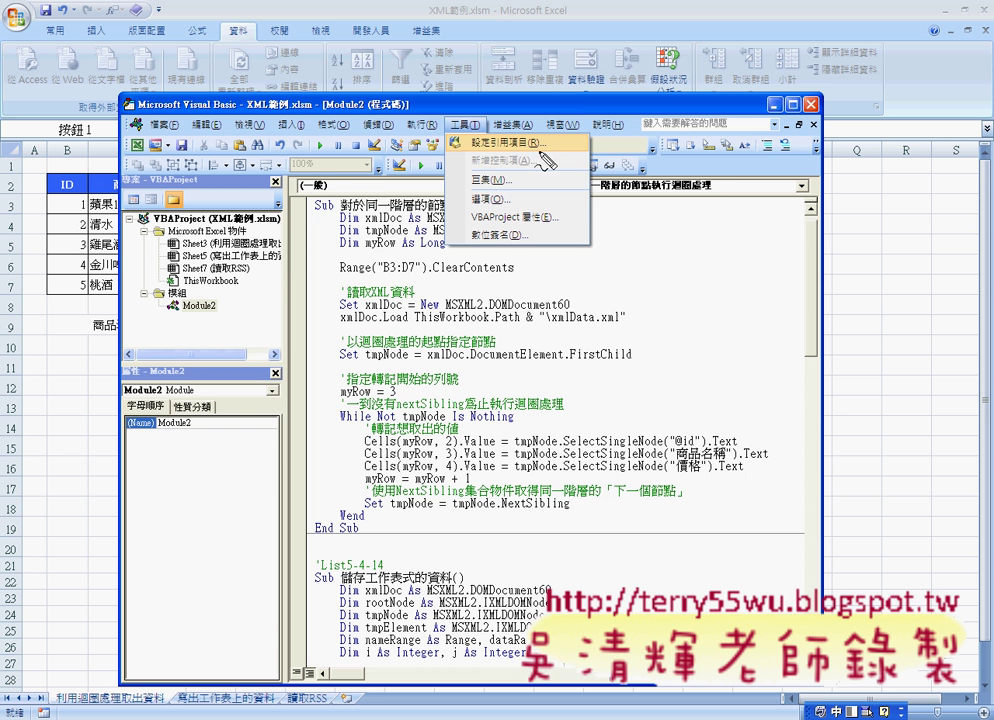
{"action": "left_click_drag", "start_coordinate": [462, 160], "coordinate": [548, 158]}
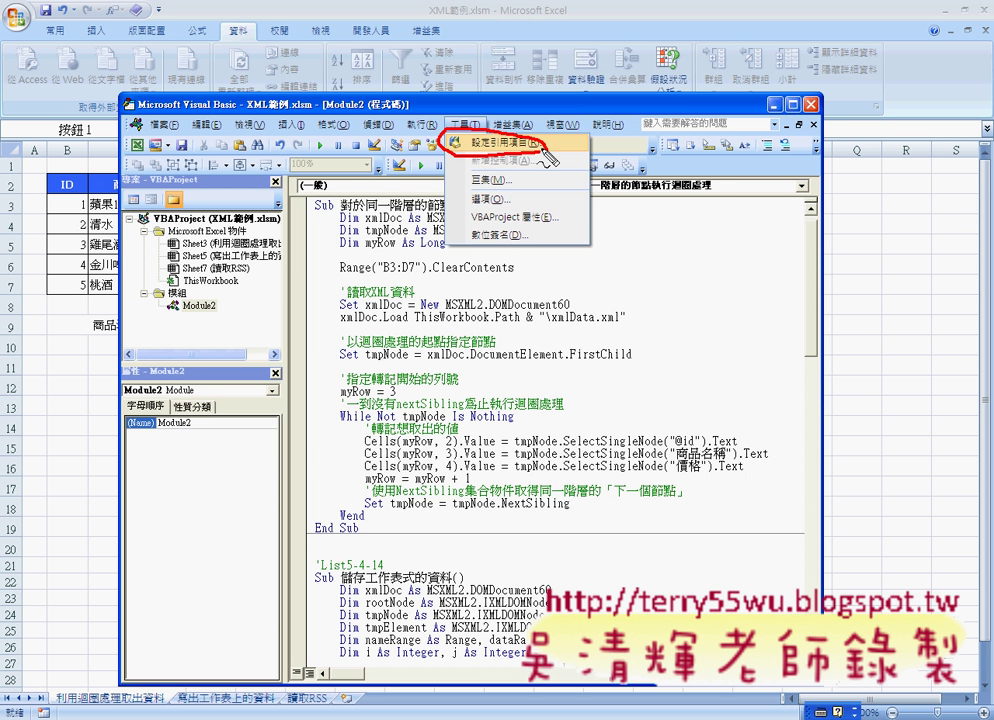
{"action": "key", "text": "Escape"}
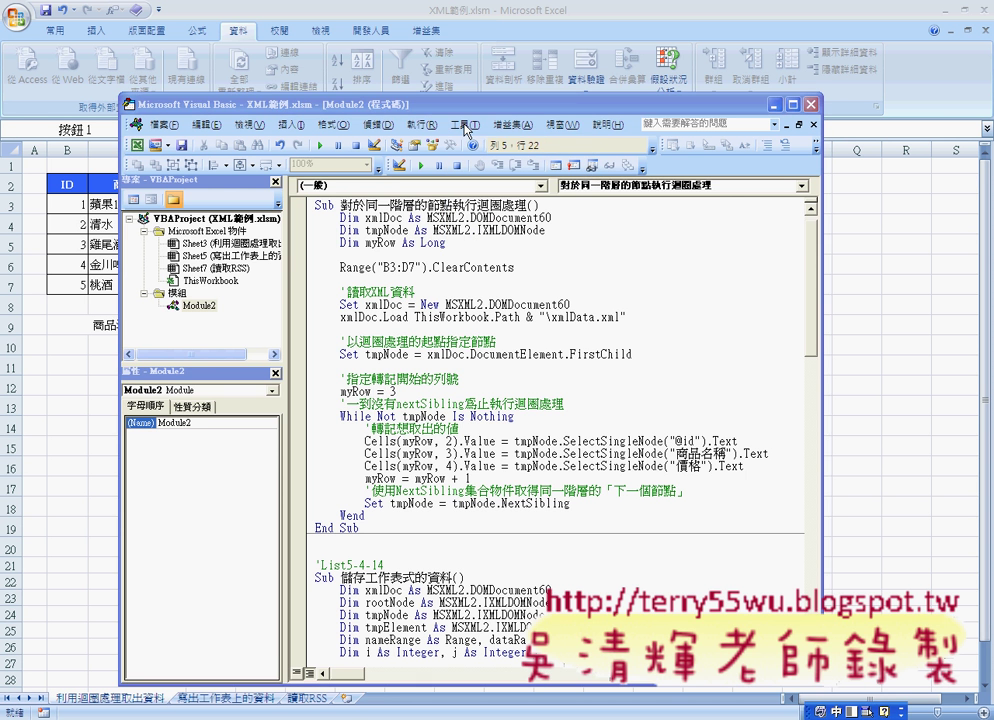
{"action": "left_click", "coordinate": [466, 127]}
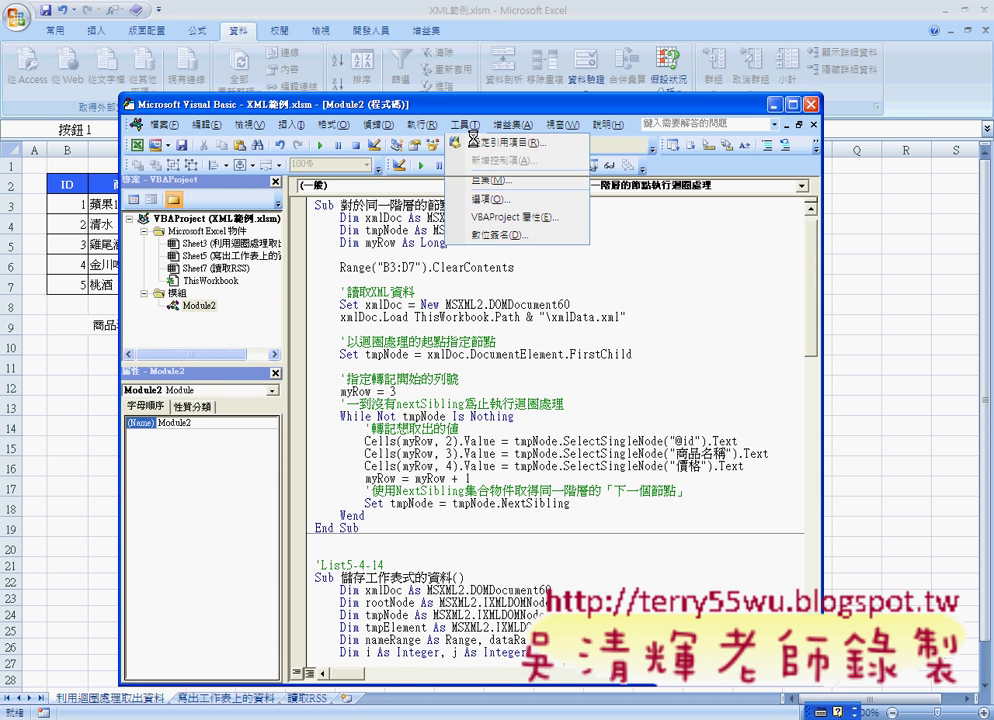
{"action": "left_click", "coordinate": [474, 141]}
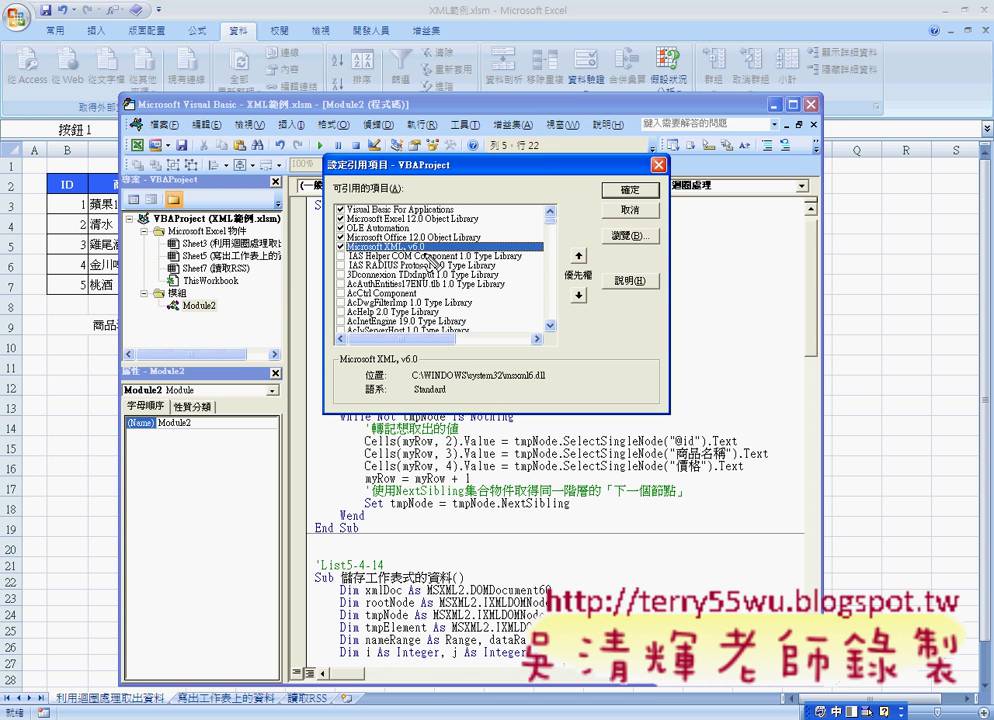
{"action": "left_click_drag", "start_coordinate": [426, 254], "coordinate": [434, 244]}
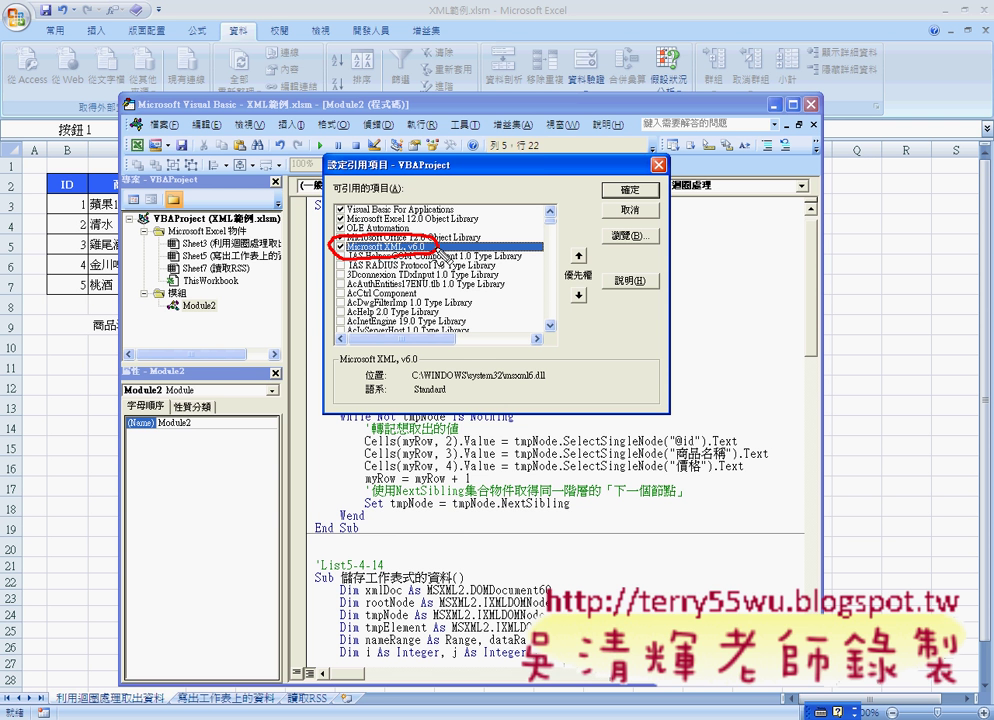
{"action": "left_click_drag", "start_coordinate": [449, 250], "coordinate": [488, 378]}
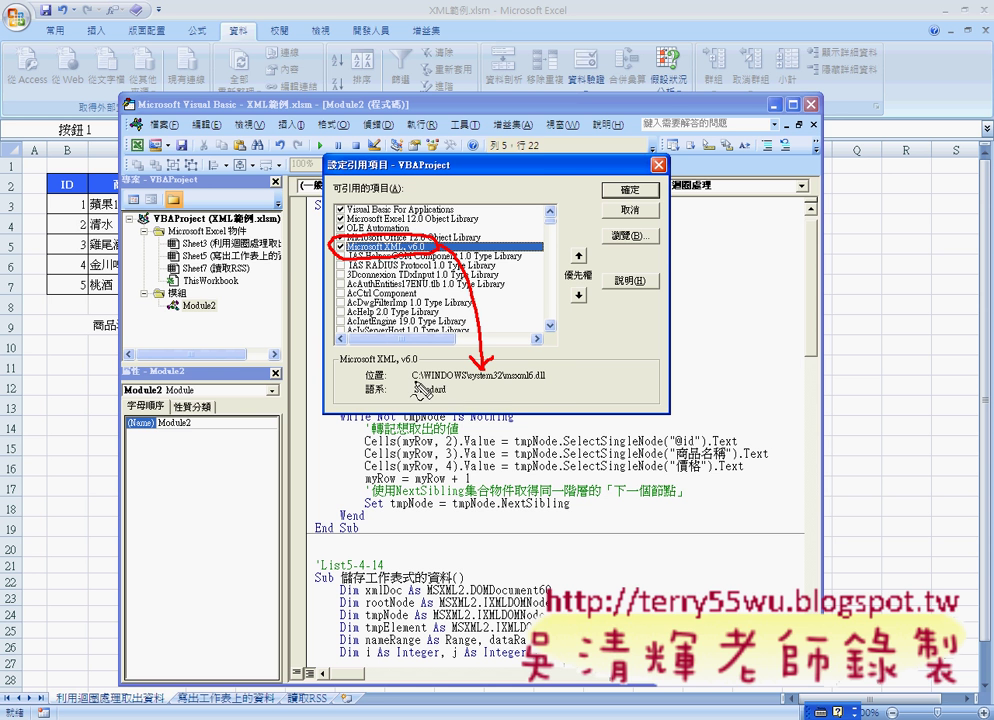
{"action": "left_click_drag", "start_coordinate": [414, 377], "coordinate": [548, 387]}
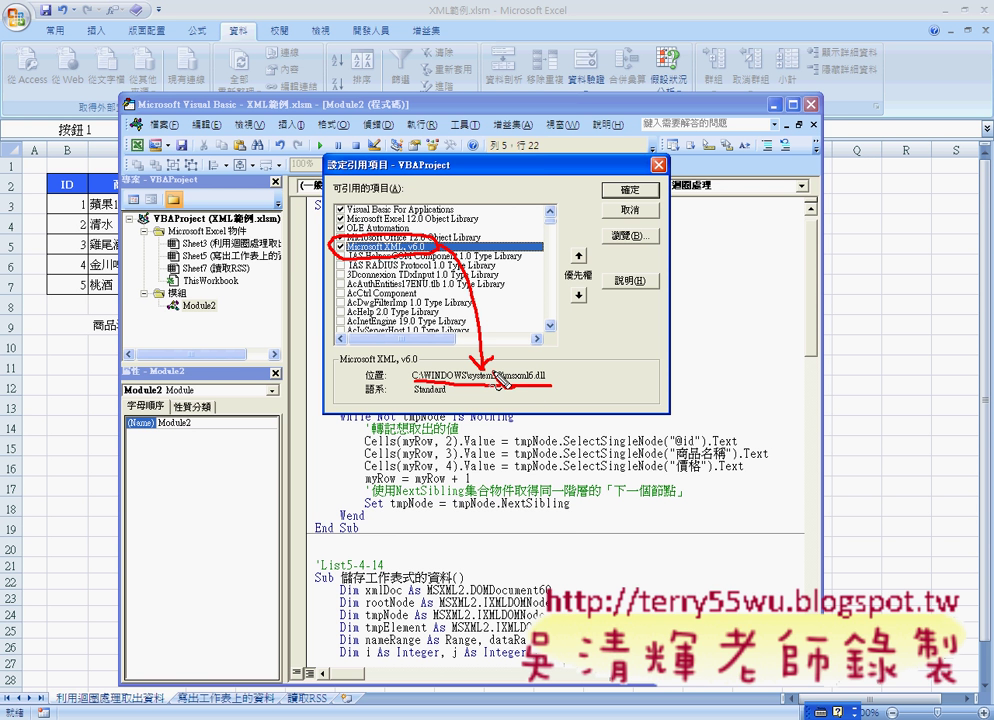
{"action": "left_click_drag", "start_coordinate": [500, 368], "coordinate": [556, 385]}
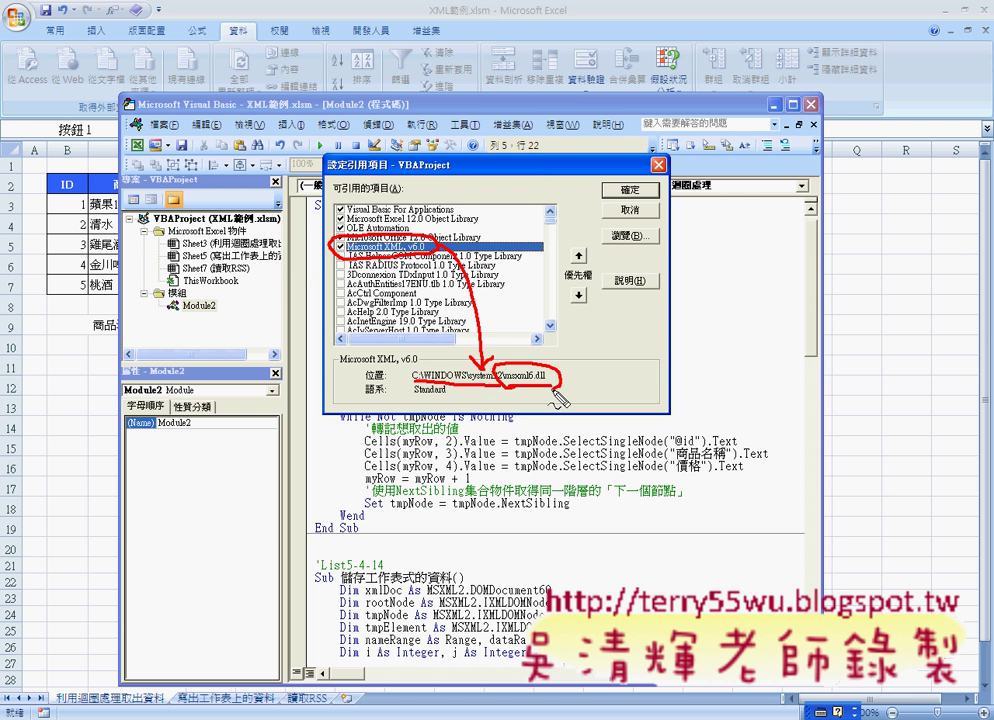
{"action": "key", "text": "Escape"}
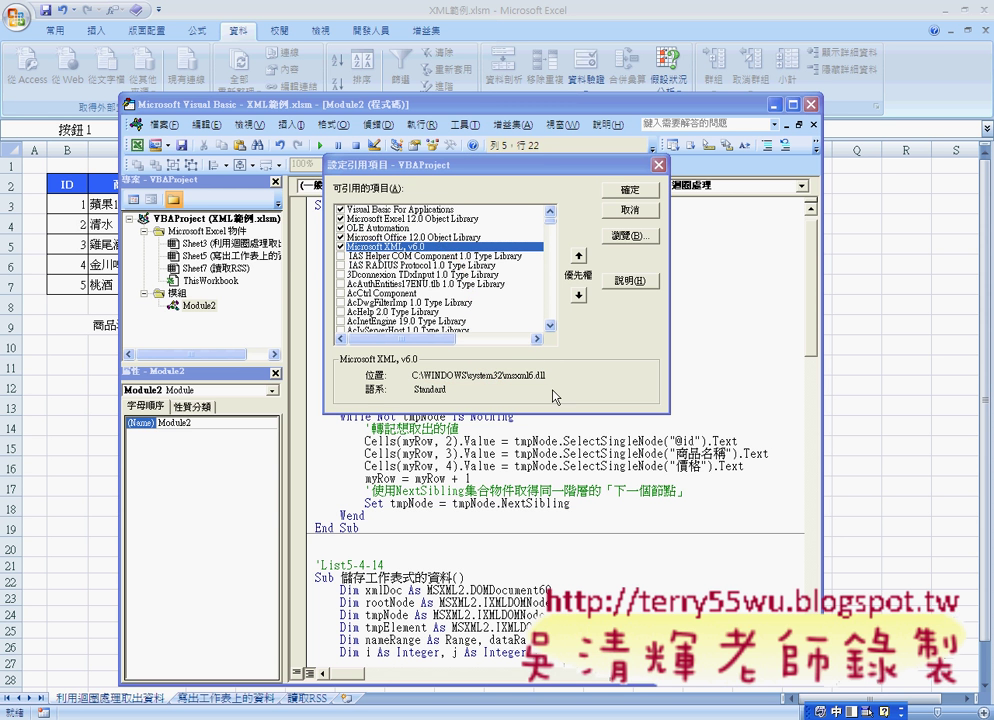
Close the references list and highlight the xmlDoc, tmpNode and myRow declarations.
{"action": "left_click", "coordinate": [624, 189]}
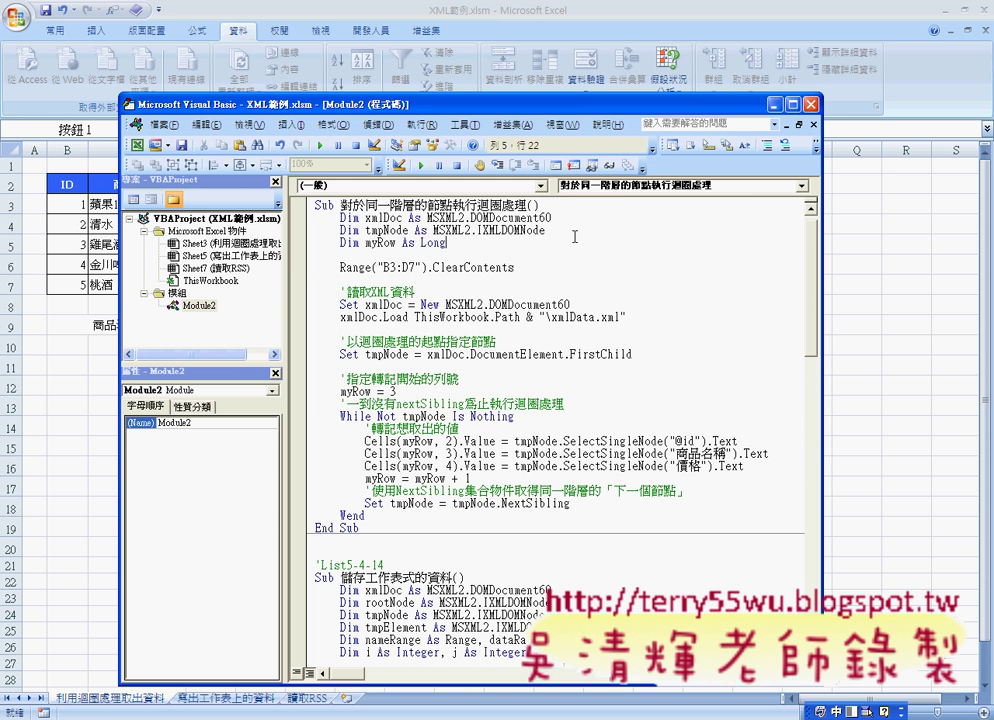
{"action": "mouse_move", "coordinate": [339, 217]}
{"action": "left_mouse_down"}
{"action": "mouse_move", "coordinate": [515, 218]}
{"action": "mouse_move", "coordinate": [569, 229]}
{"action": "left_mouse_up"}
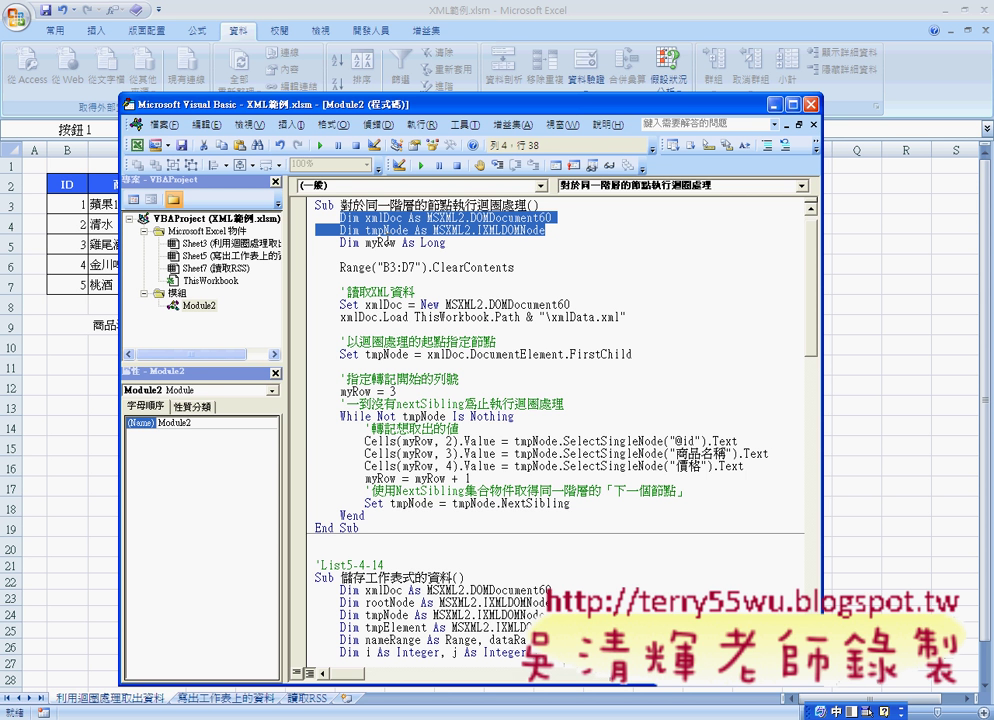
{"action": "left_click", "coordinate": [367, 243]}
{"action": "double_click", "coordinate": [367, 243]}
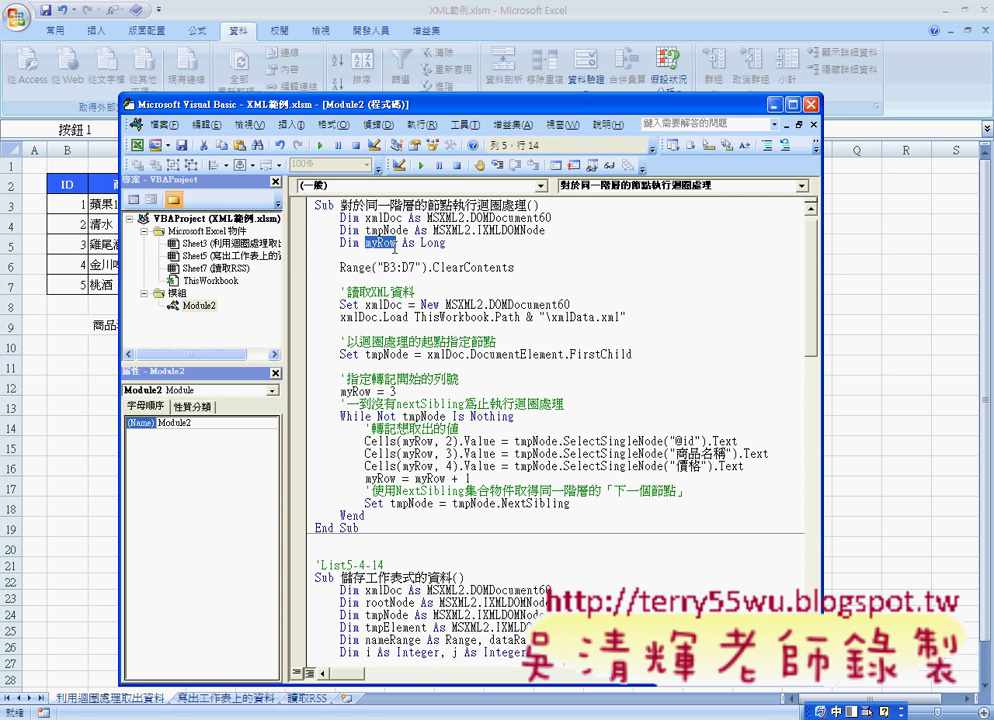
Switch to the Excel sheet and delete the contents of B3:D7.
{"action": "left_click_drag", "start_coordinate": [407, 112], "coordinate": [509, 101]}
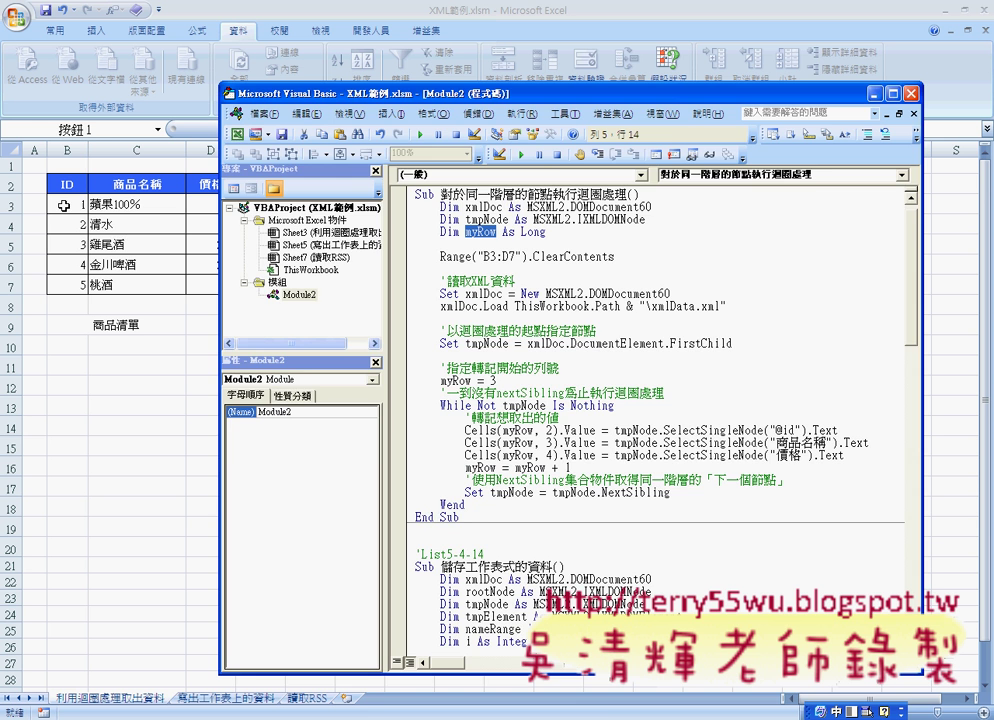
{"action": "left_click", "coordinate": [72, 204]}
{"action": "left_click_drag", "start_coordinate": [72, 204], "coordinate": [228, 289]}
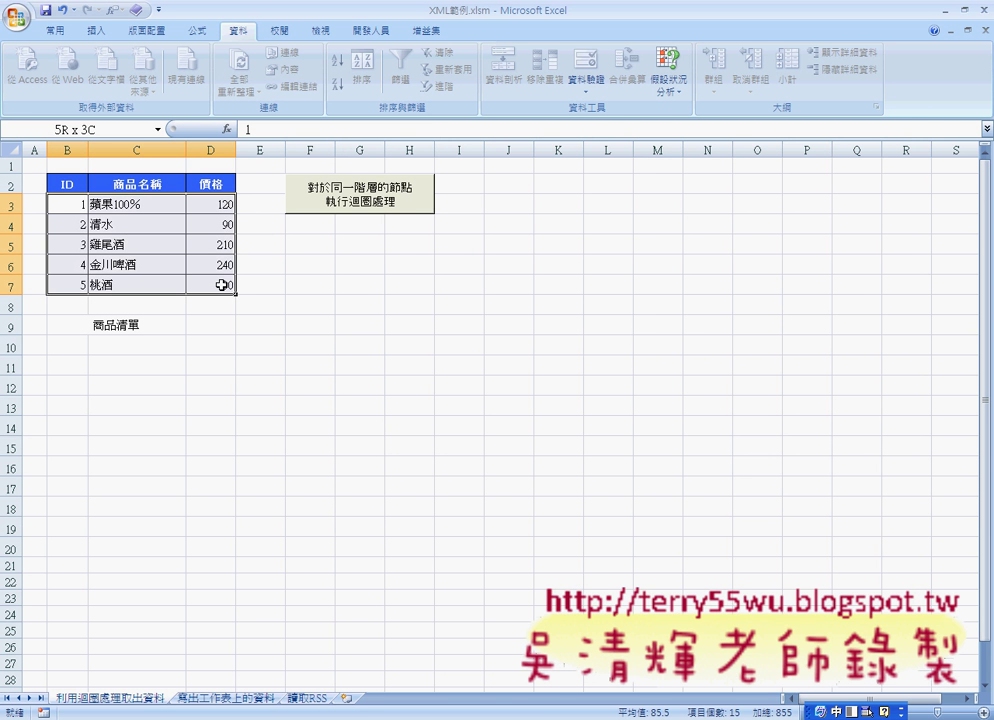
{"action": "key", "text": "Delete"}
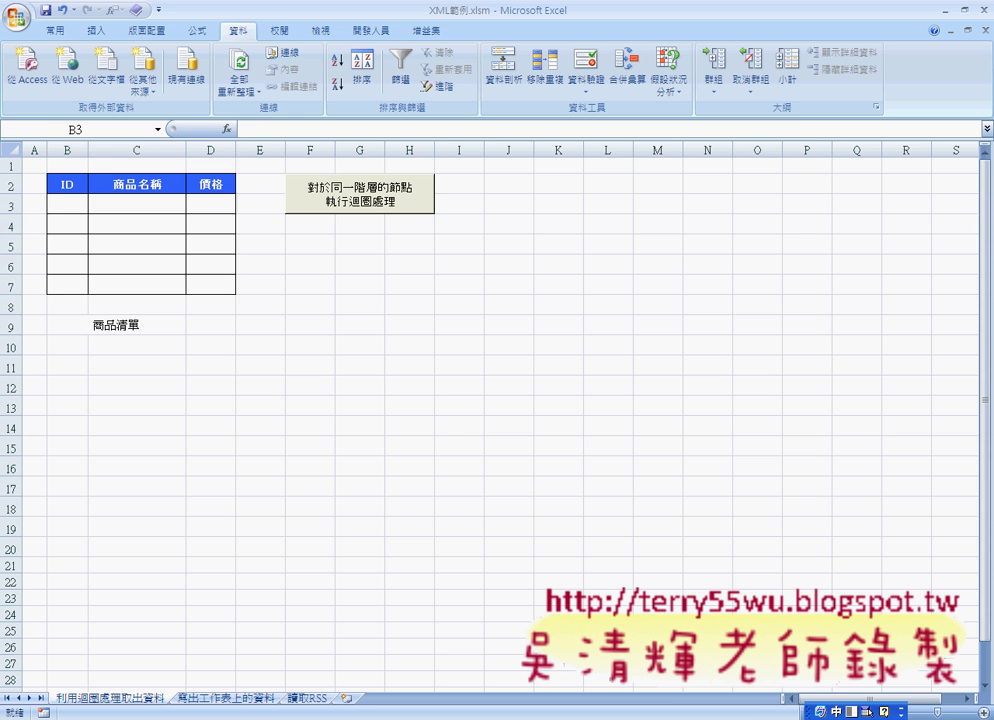
Open xmlData.xml from the XML範例 folder in Internet Explorer via Open With.
{"action": "left_click", "coordinate": [540, 712]}
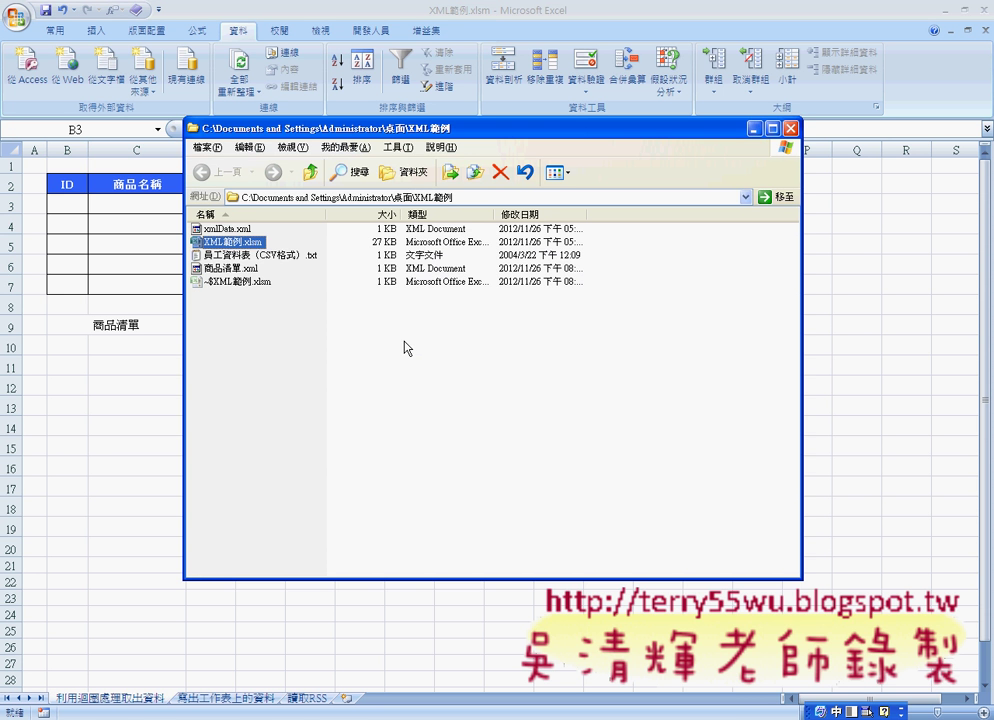
{"action": "left_click", "coordinate": [230, 229]}
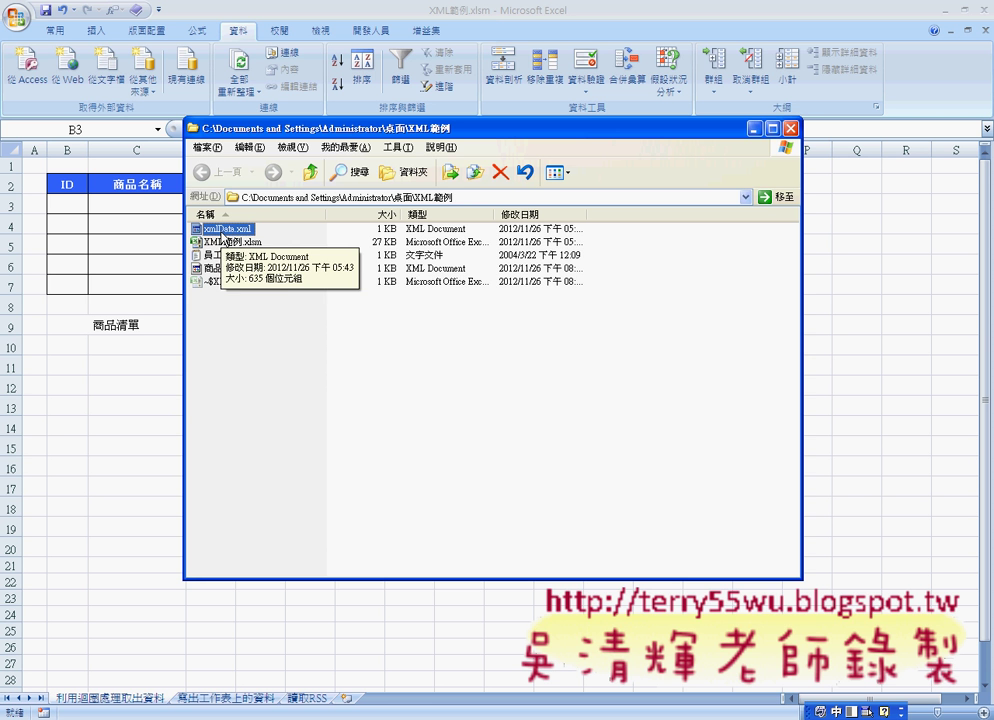
{"action": "right_click", "coordinate": [222, 232]}
{"action": "mouse_move", "coordinate": [330, 288]}
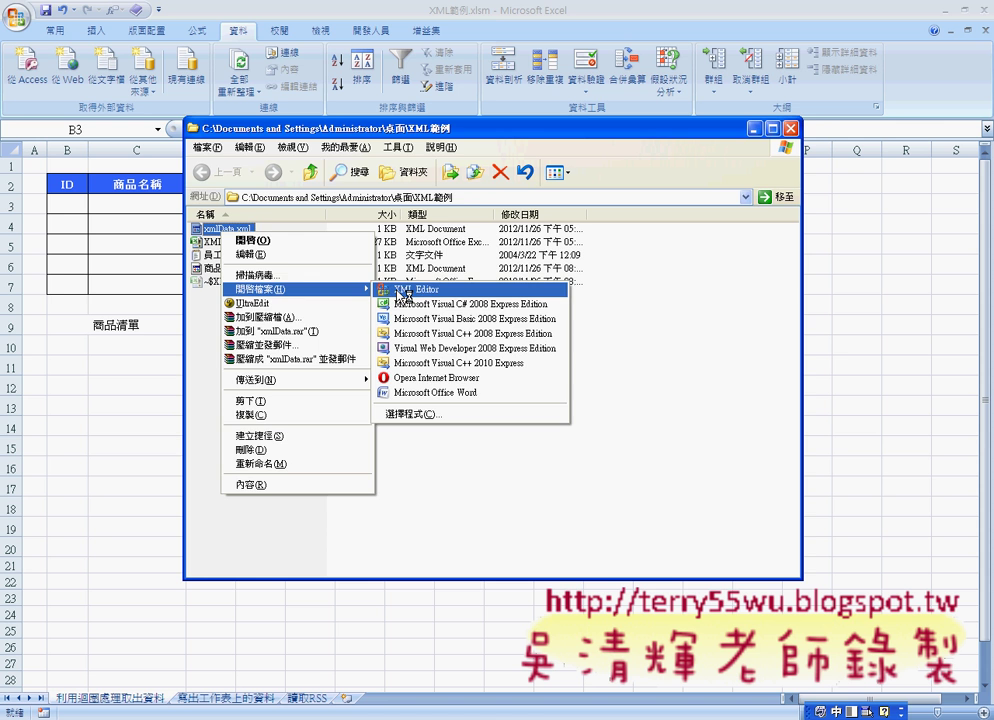
{"action": "left_click", "coordinate": [398, 290]}
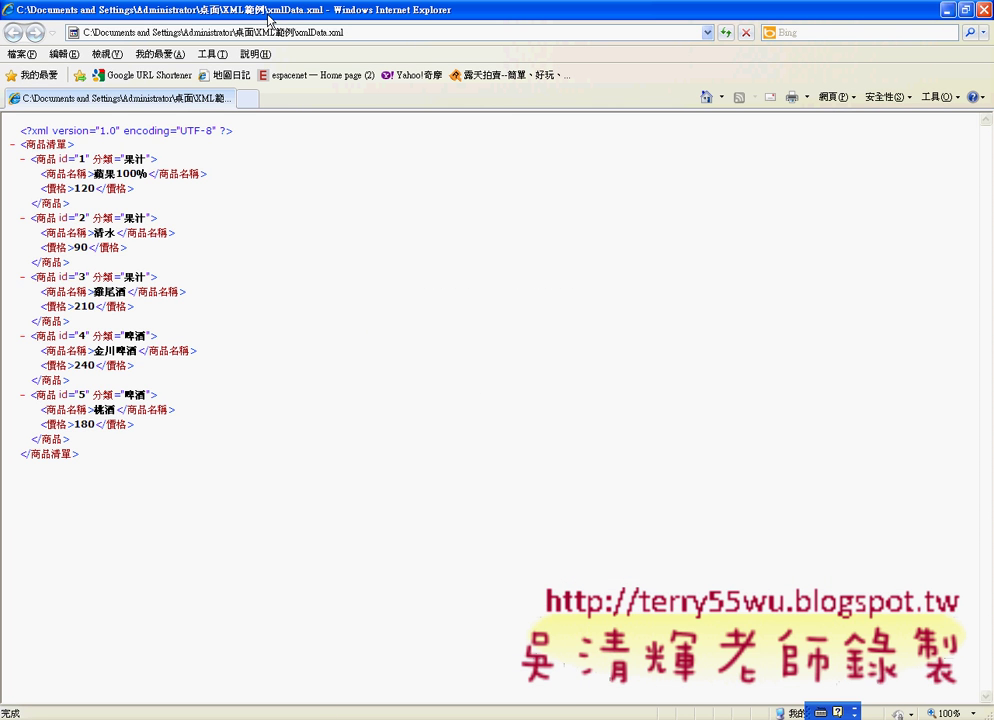
Place the browser beside the Excel table and annotate the 商品清單 tags and item 1's mapping to B3.
{"action": "double_click", "coordinate": [258, 11]}
{"action": "left_click_drag", "start_coordinate": [258, 40], "coordinate": [573, 82]}
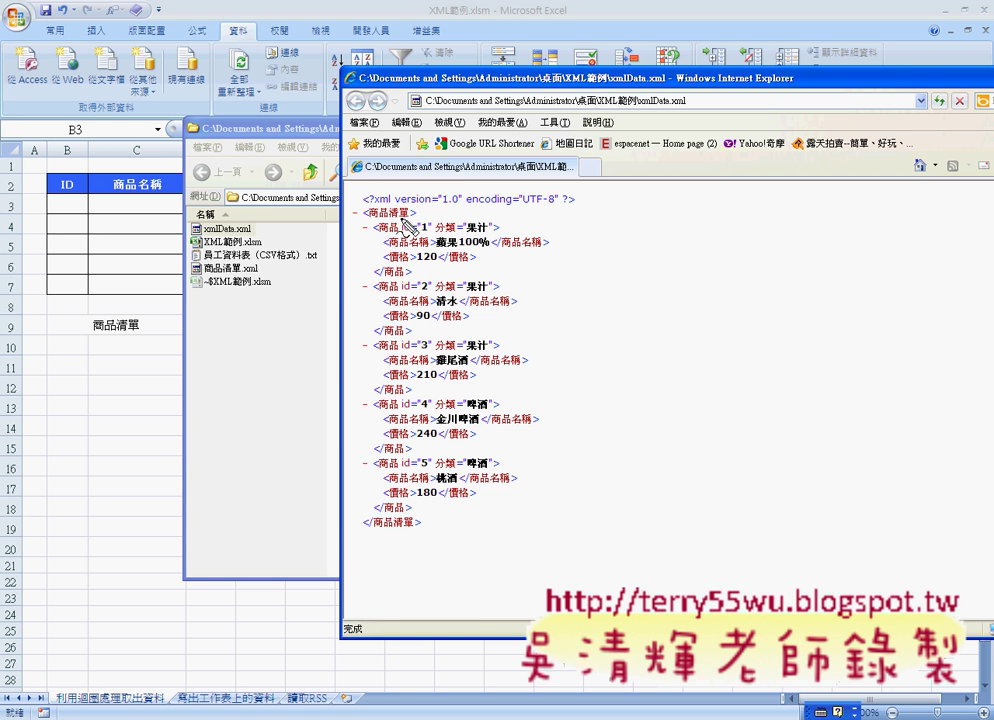
{"action": "left_click_drag", "start_coordinate": [362, 214], "coordinate": [414, 206]}
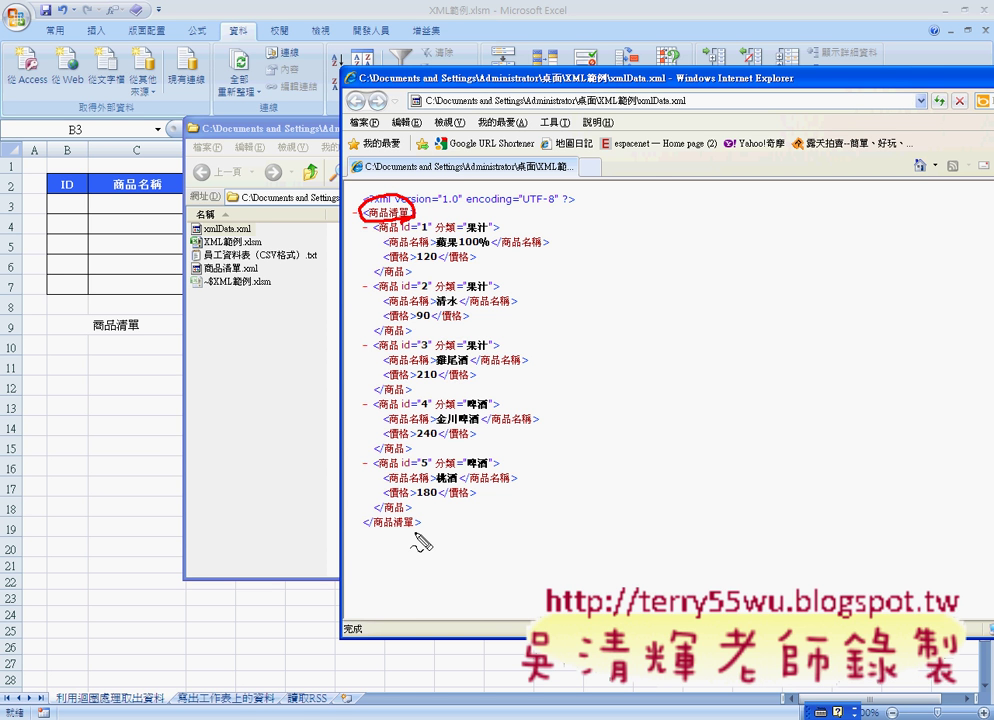
{"action": "left_click_drag", "start_coordinate": [408, 512], "coordinate": [418, 532]}
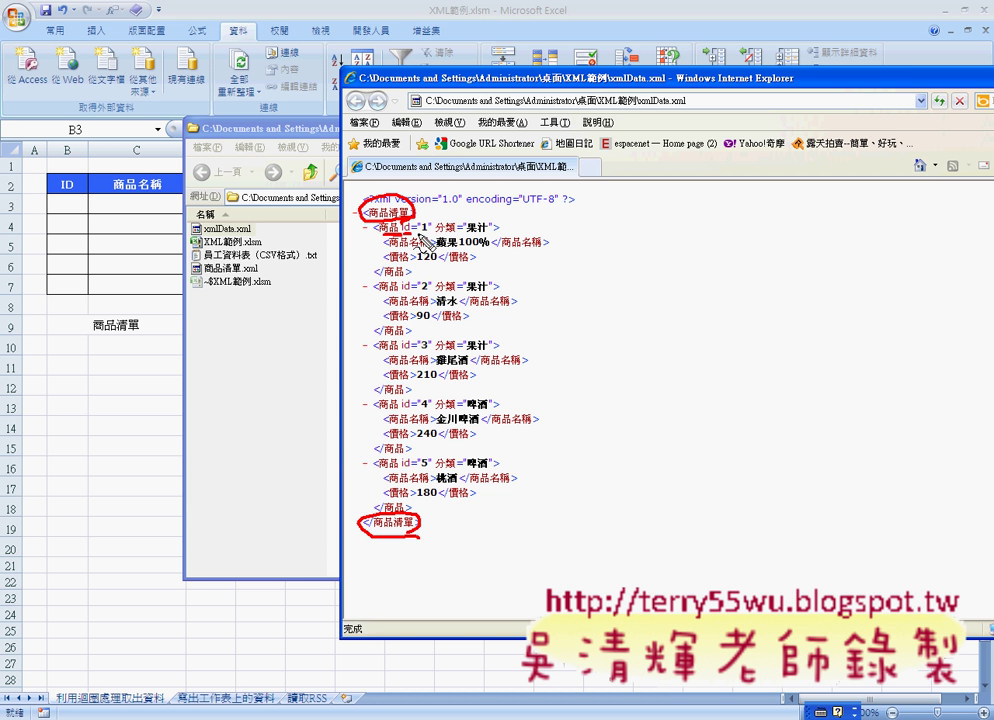
{"action": "left_click_drag", "start_coordinate": [380, 234], "coordinate": [431, 233]}
{"action": "mouse_move", "coordinate": [371, 244]}
{"action": "left_mouse_down"}
{"action": "mouse_move", "coordinate": [388, 241]}
{"action": "mouse_move", "coordinate": [73, 206]}
{"action": "mouse_move", "coordinate": [92, 214]}
{"action": "left_mouse_up"}
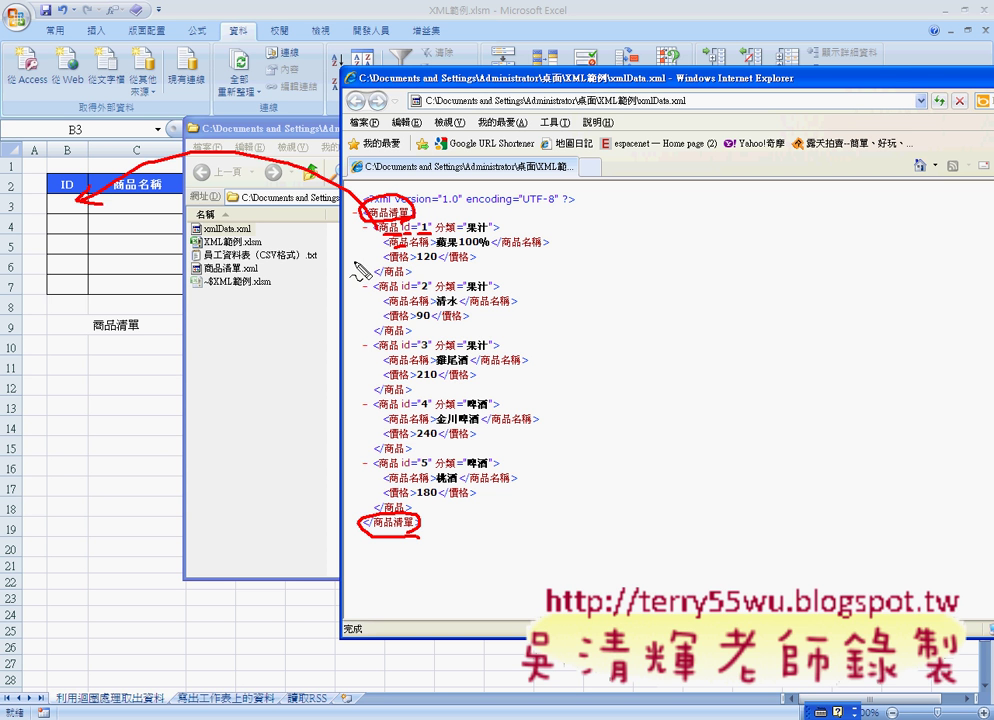
{"action": "left_click_drag", "start_coordinate": [376, 230], "coordinate": [85, 205]}
{"action": "left_click_drag", "start_coordinate": [162, 199], "coordinate": [162, 212]}
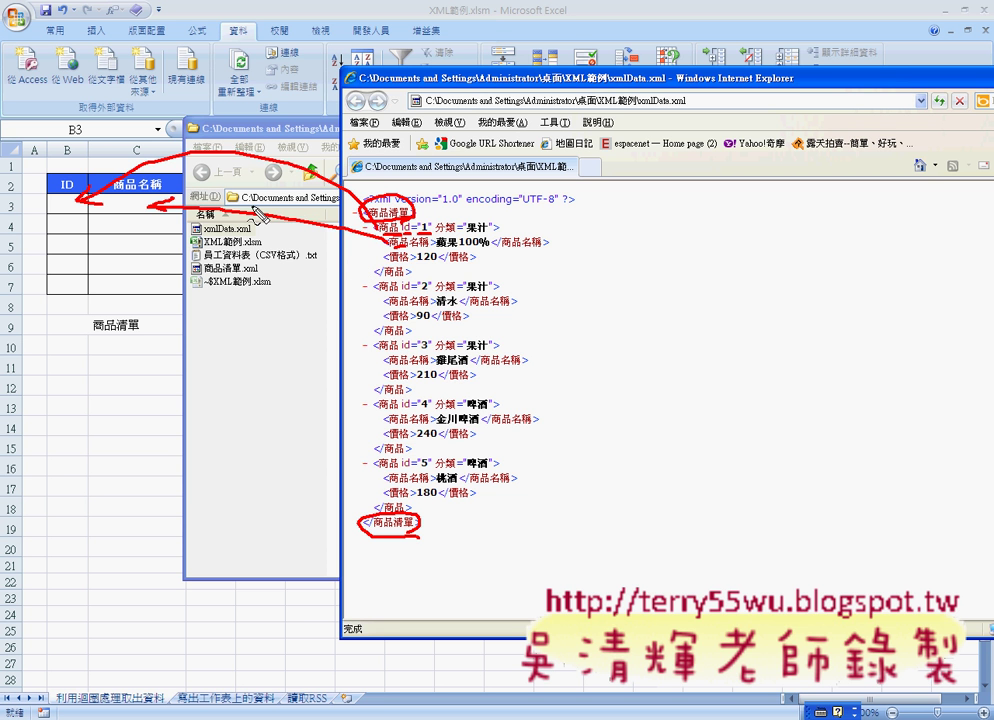
Clear the annotations and select all of the XML text.
{"action": "key", "text": "Escape"}
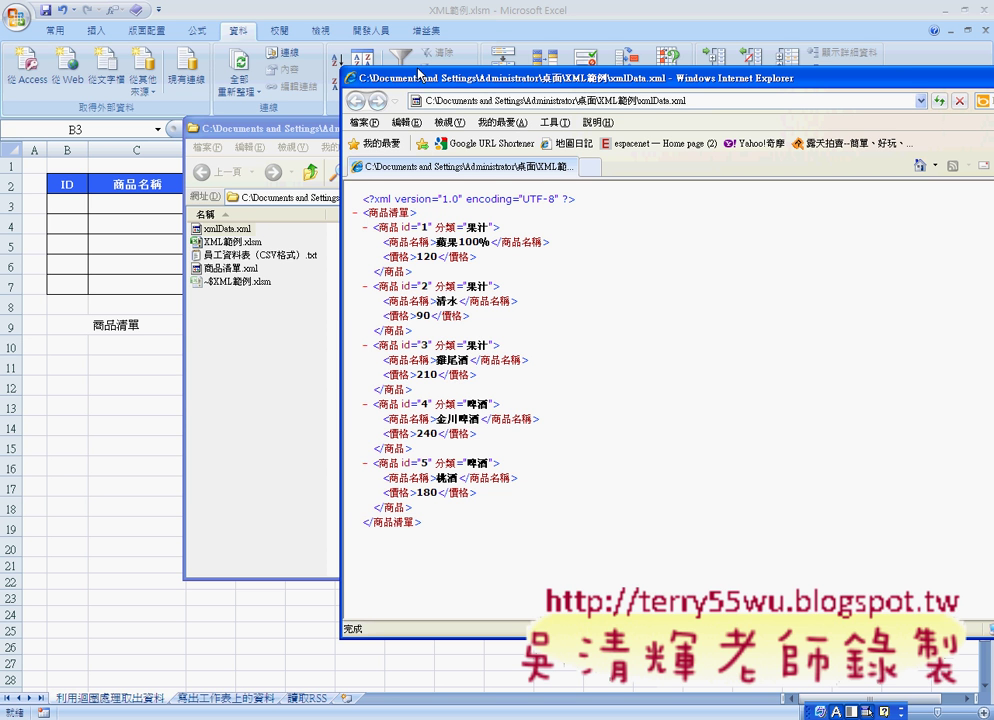
{"action": "left_click_drag", "start_coordinate": [425, 523], "coordinate": [330, 218]}
{"action": "key", "text": "ctrl+a"}
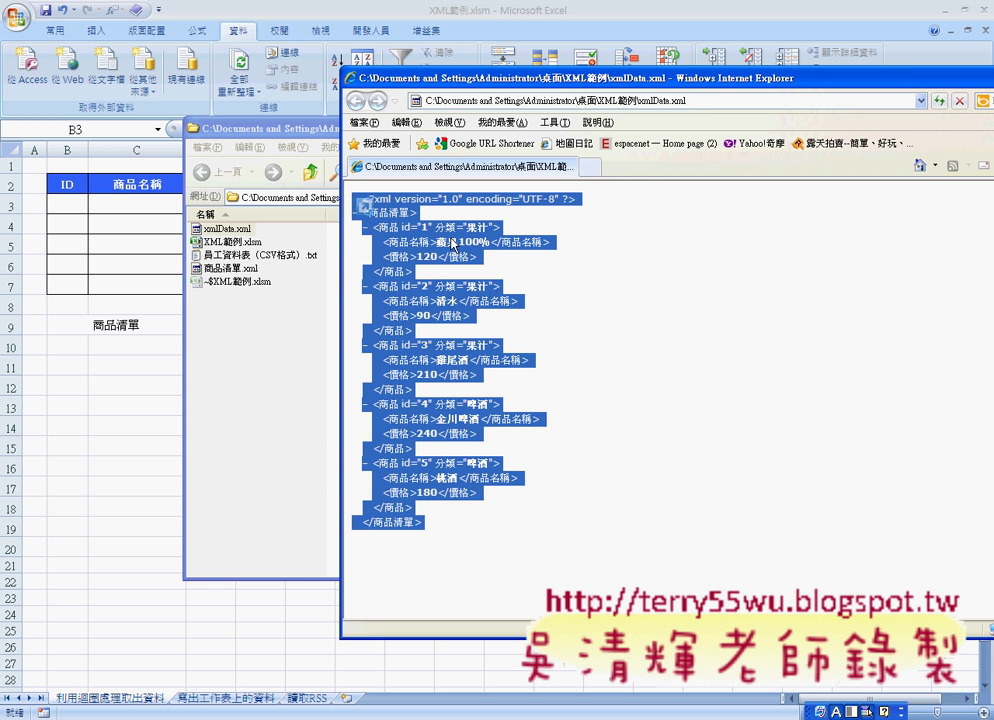
Open the VBA editor and highlight the statement that clears B3:D7, comparing it with the sheet's table.
{"action": "left_click", "coordinate": [120, 218]}
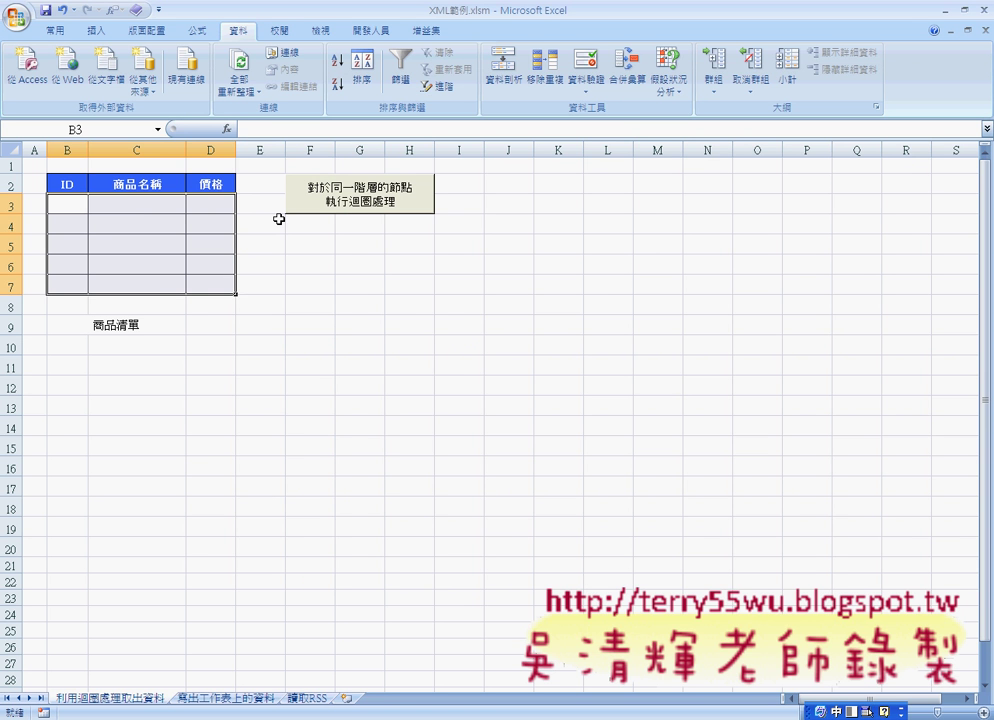
{"action": "key", "text": "alt+F11"}
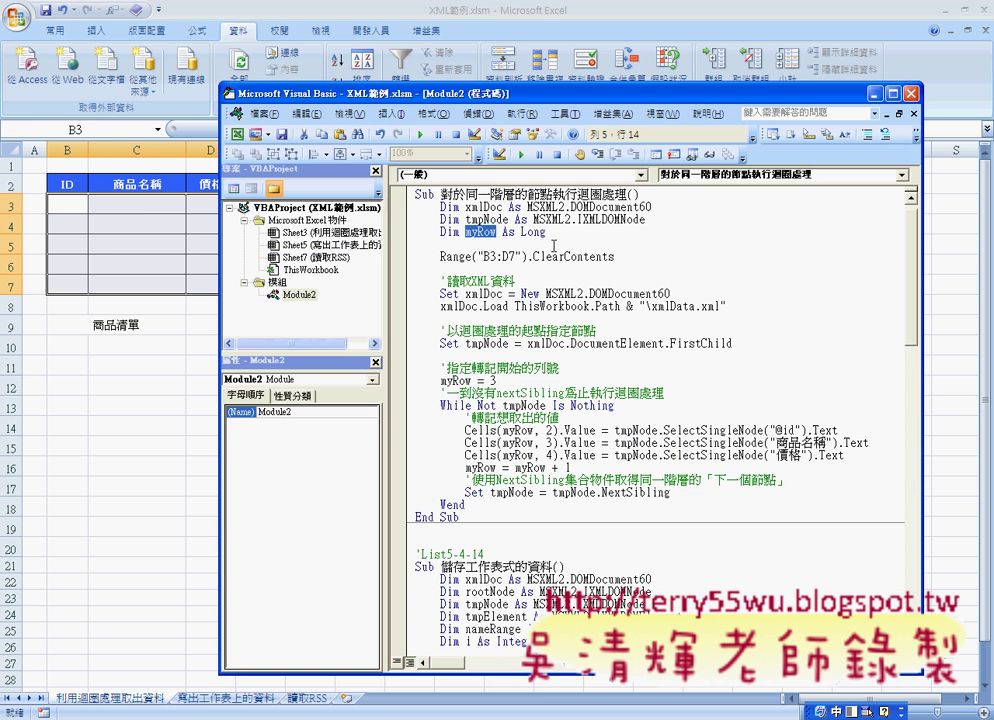
{"action": "left_click_drag", "start_coordinate": [468, 100], "coordinate": [467, 100]}
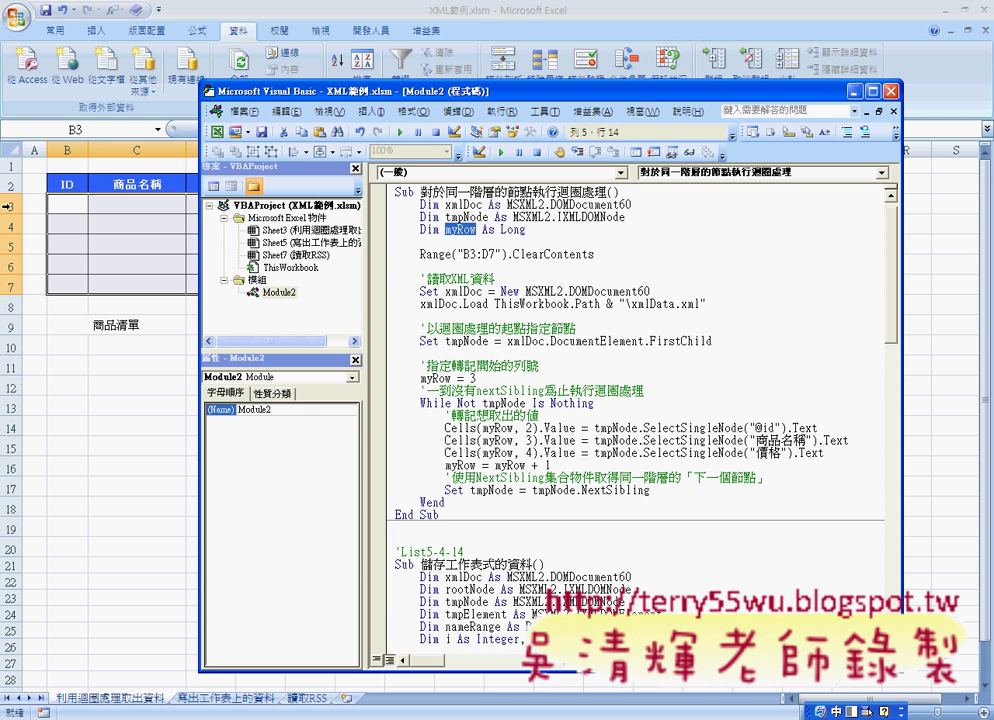
{"action": "left_click_drag", "start_coordinate": [416, 254], "coordinate": [605, 261]}
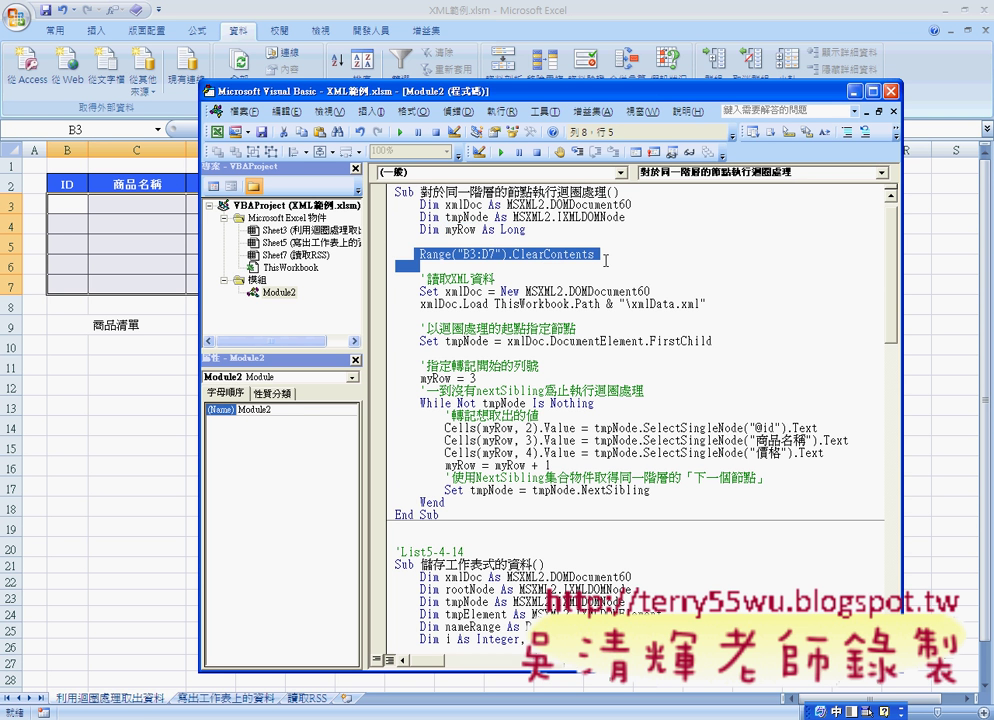
{"action": "left_click", "coordinate": [62, 204]}
{"action": "left_click_drag", "start_coordinate": [62, 204], "coordinate": [220, 290]}
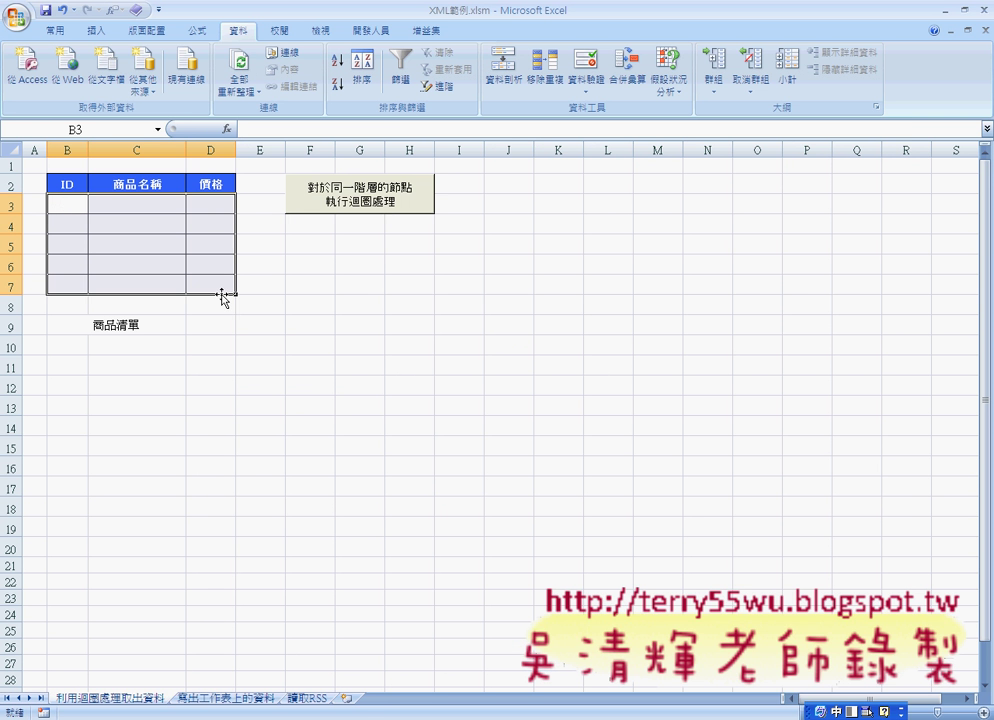
{"action": "key", "text": "alt+F11"}
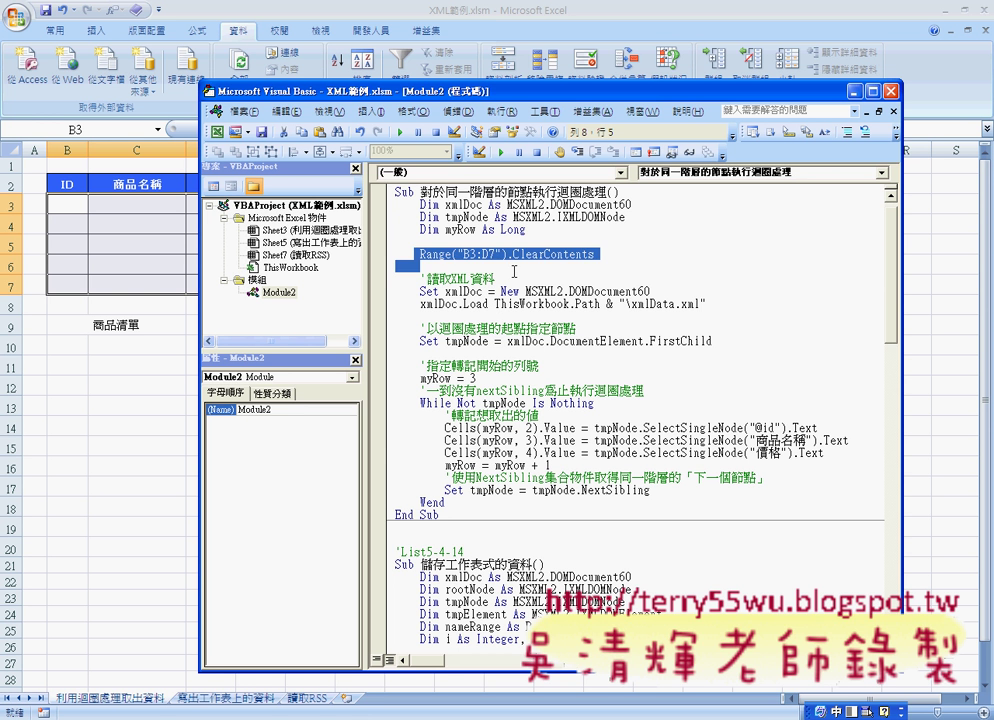
{"action": "left_click", "coordinate": [416, 265]}
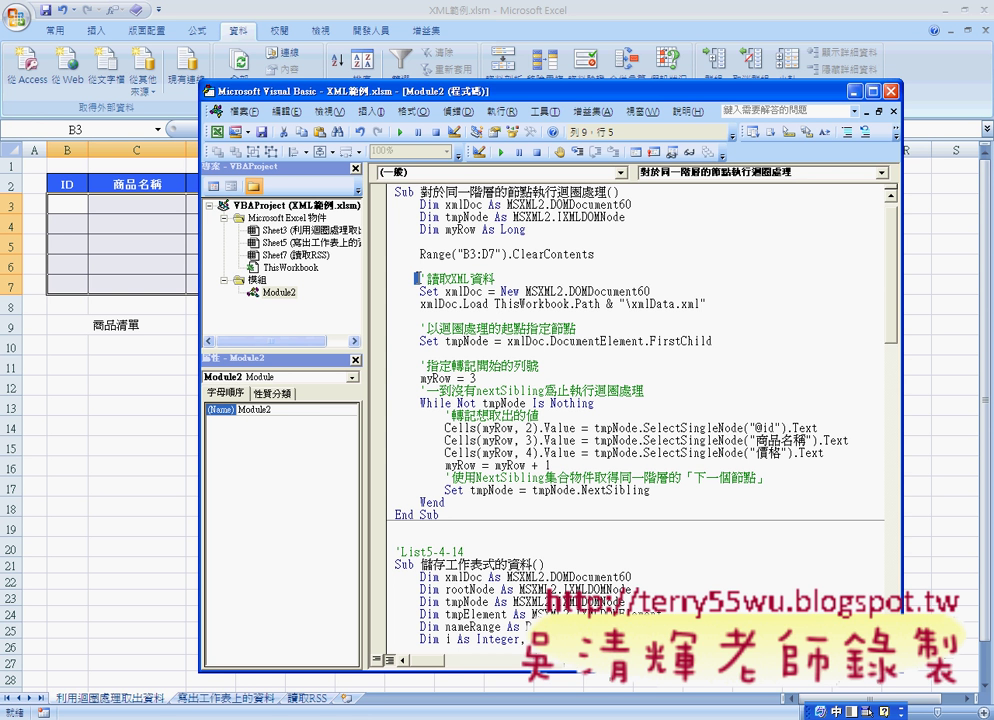
Highlight the read-XML comment and the xmlDoc variable set as an MSXML2.DOMDocument60 object.
{"action": "left_click_drag", "start_coordinate": [414, 279], "coordinate": [521, 276]}
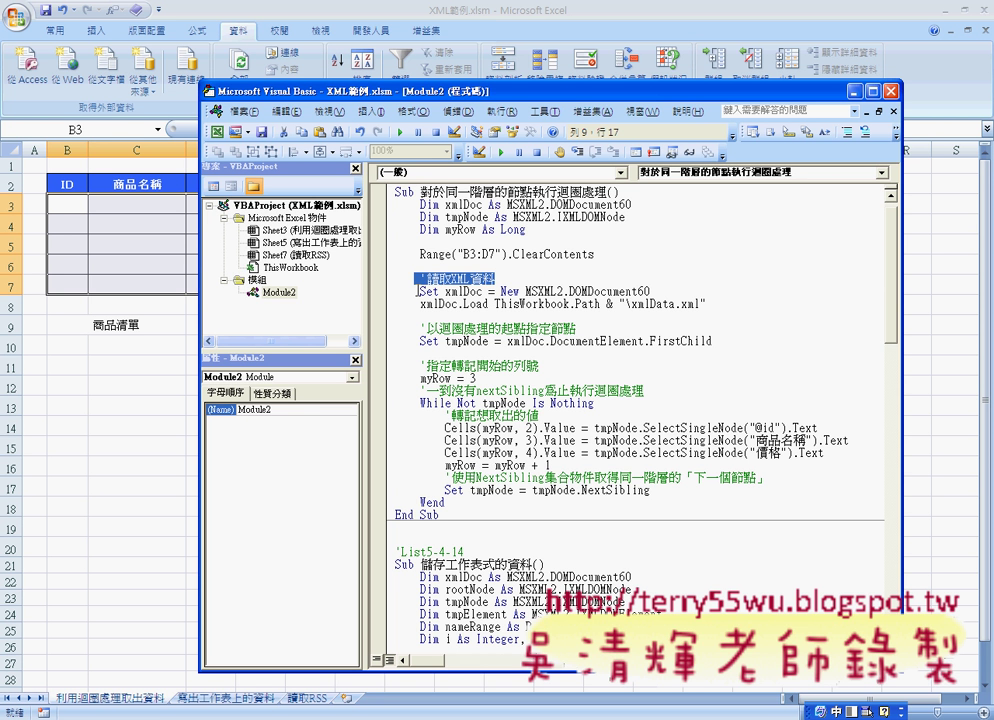
{"action": "left_click_drag", "start_coordinate": [445, 290], "coordinate": [484, 290]}
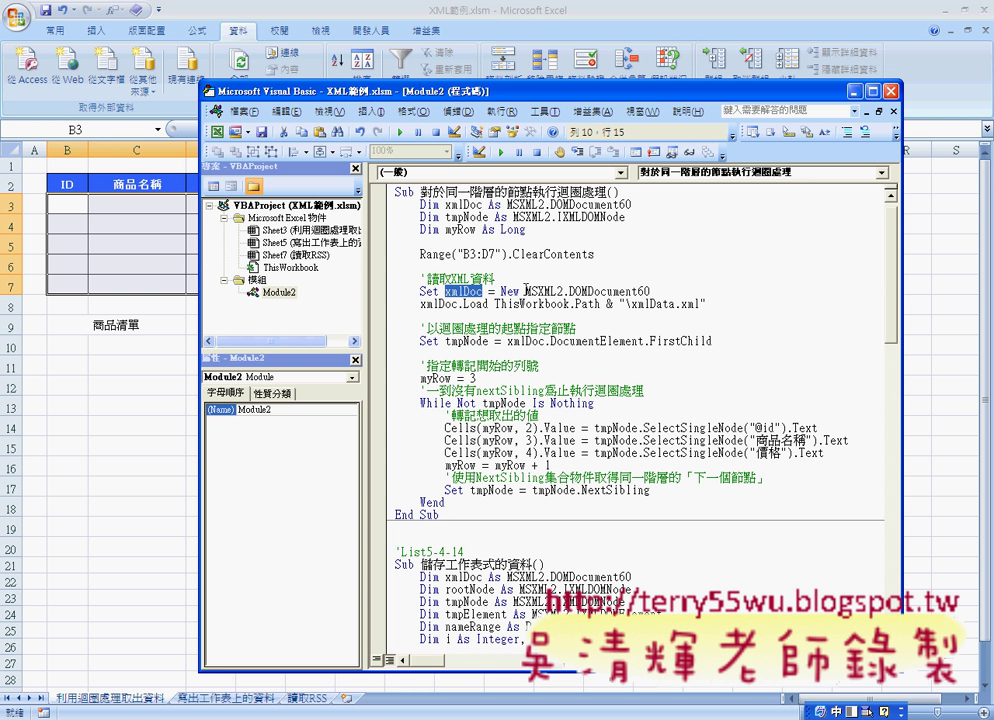
{"action": "left_click_drag", "start_coordinate": [526, 290], "coordinate": [651, 290]}
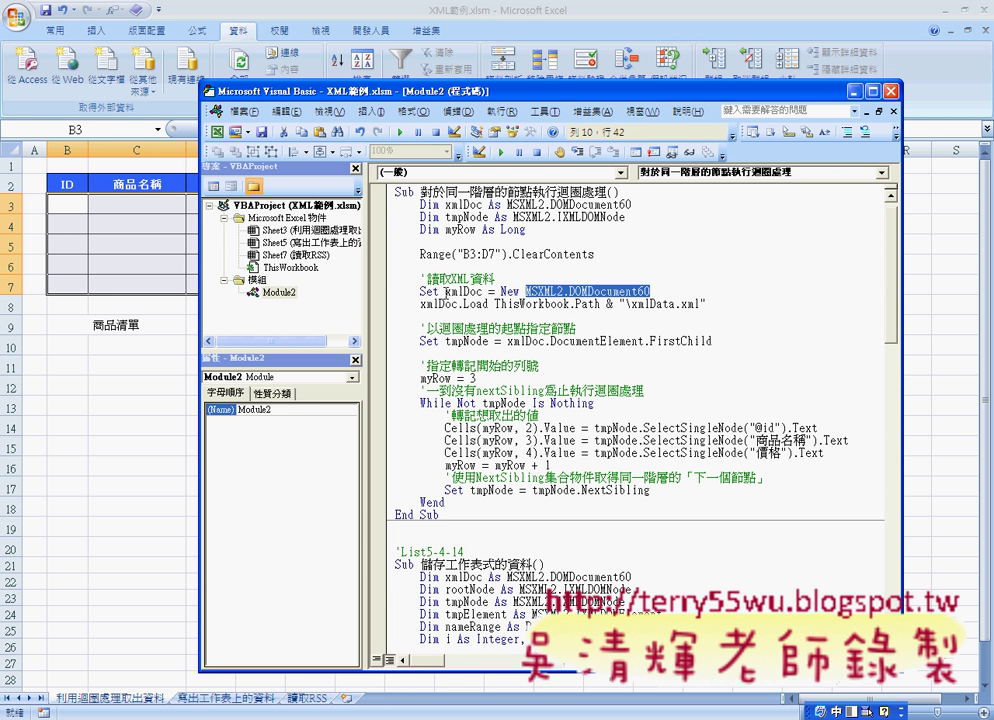
{"action": "double_click", "coordinate": [464, 291]}
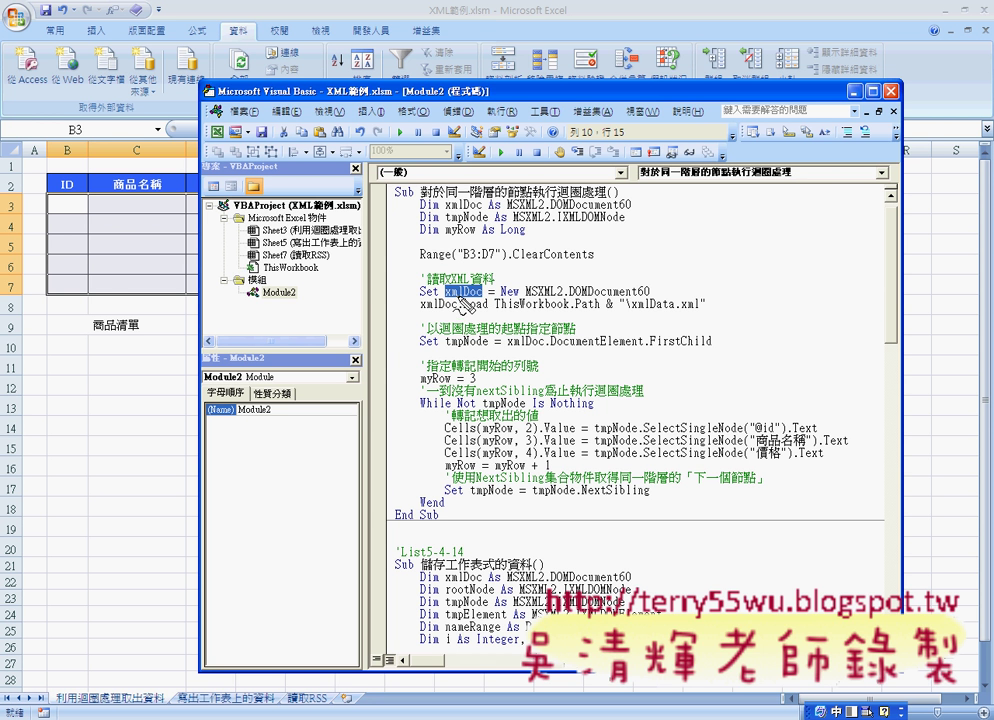
{"action": "left_click_drag", "start_coordinate": [465, 314], "coordinate": [488, 305]}
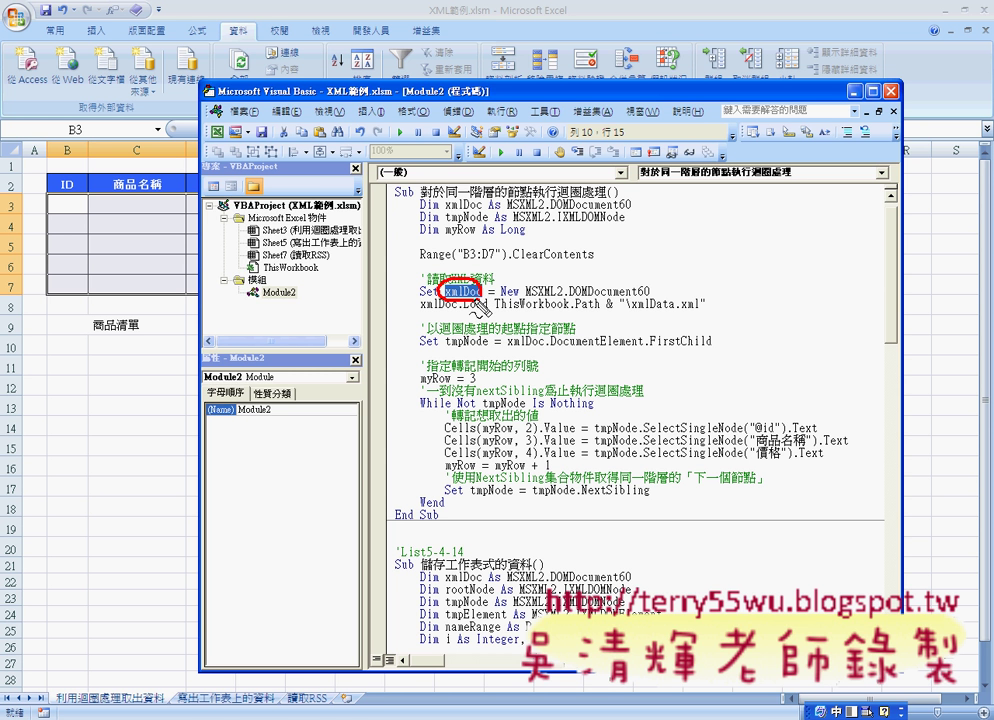
{"action": "key", "text": "Escape"}
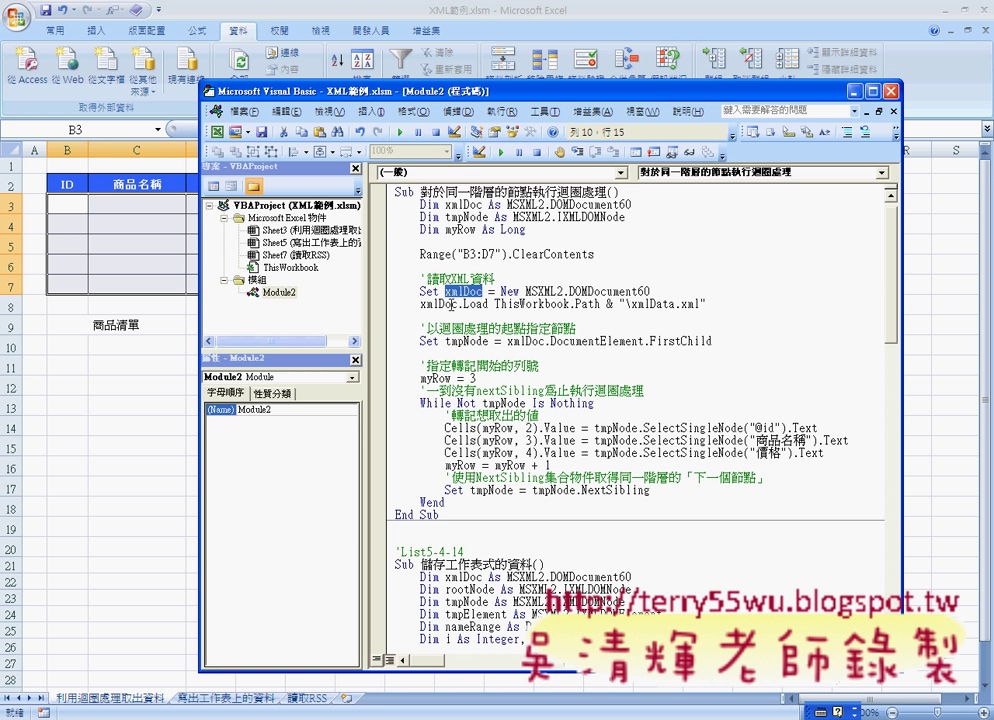
Highlight the Load call's ThisWorkbook.Path and xmlData file name, then the tmpNode FirstChild variable.
{"action": "left_click", "coordinate": [453, 304]}
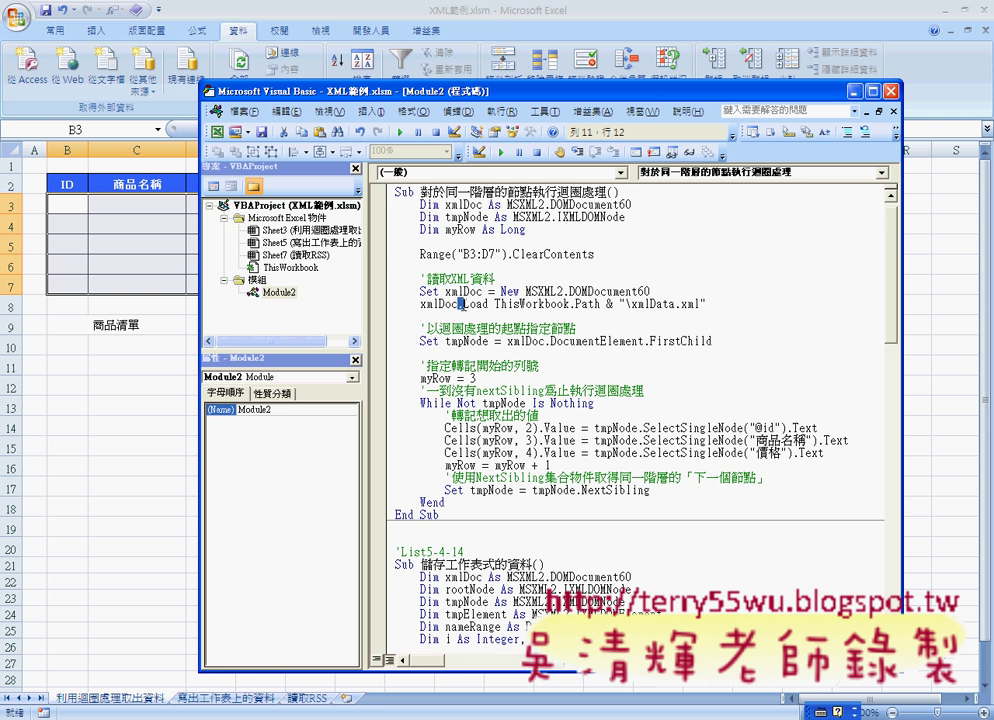
{"action": "left_click_drag", "start_coordinate": [461, 304], "coordinate": [487, 306]}
{"action": "left_click_drag", "start_coordinate": [495, 304], "coordinate": [601, 304]}
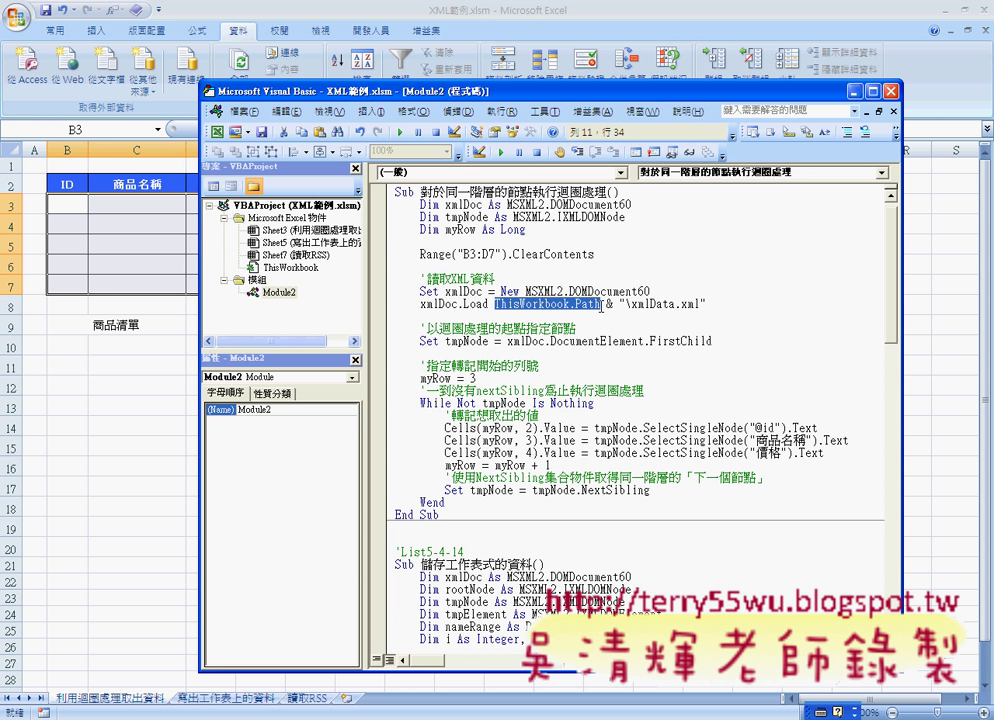
{"action": "left_click_drag", "start_coordinate": [631, 304], "coordinate": [702, 302]}
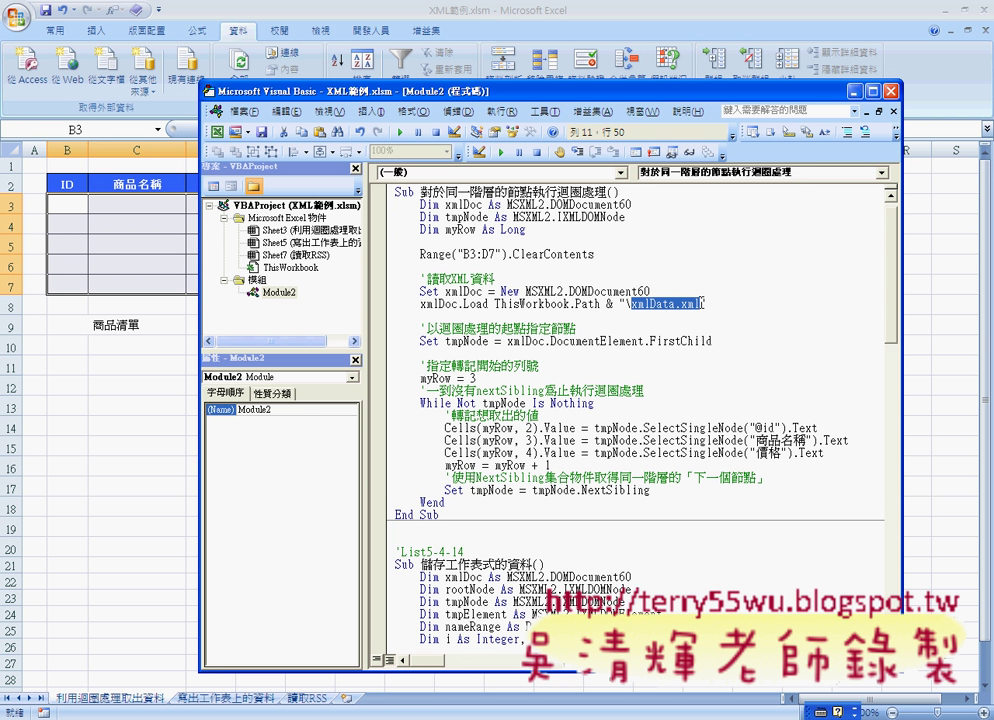
{"action": "double_click", "coordinate": [441, 343]}
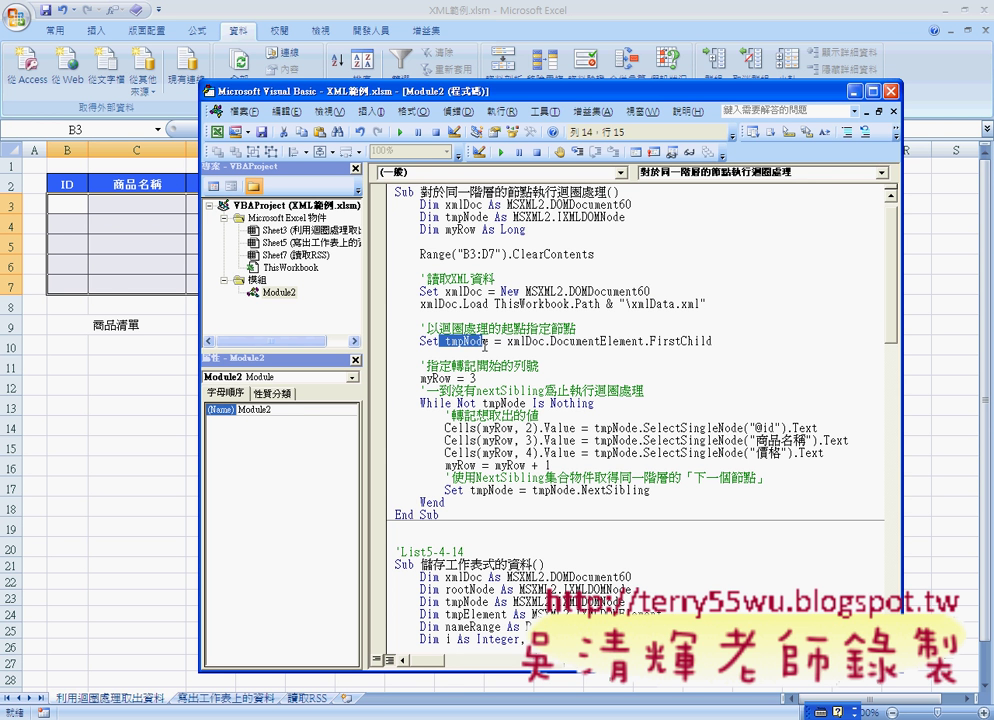
{"action": "left_click", "coordinate": [443, 343]}
{"action": "double_click", "coordinate": [443, 341]}
{"action": "key", "text": "alt+Tab"}
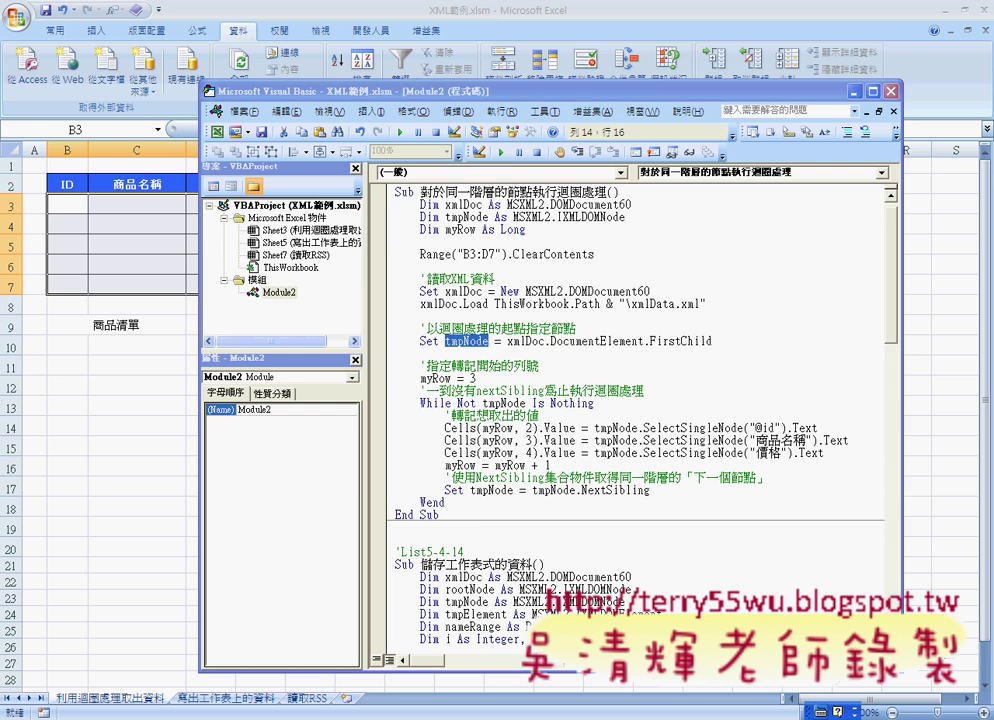
Collapse and re-expand the 商品清單 root and the first 商品 entry, then return to the macro code.
{"action": "left_click", "coordinate": [450, 400]}
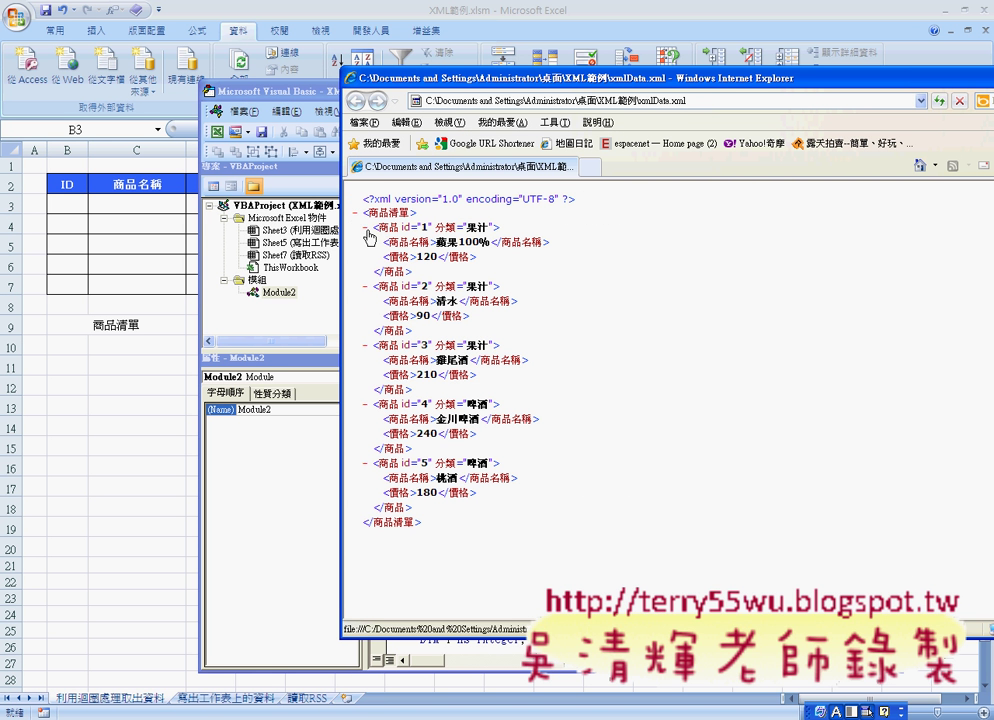
{"action": "left_click", "coordinate": [357, 216]}
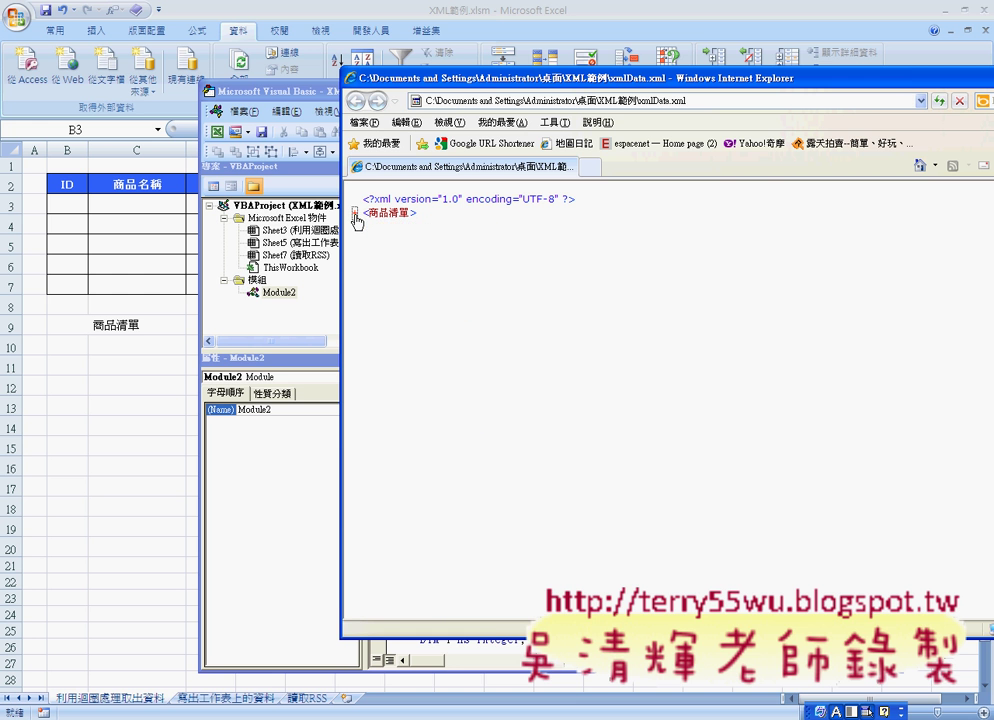
{"action": "left_click", "coordinate": [356, 214]}
{"action": "left_click", "coordinate": [367, 229]}
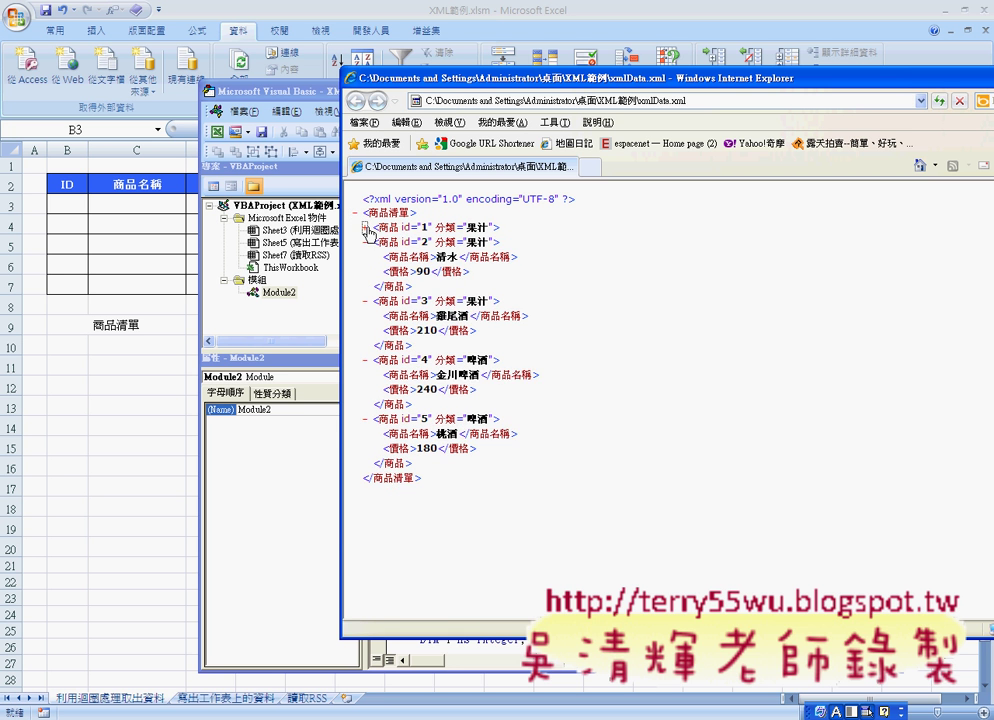
{"action": "left_click", "coordinate": [367, 230]}
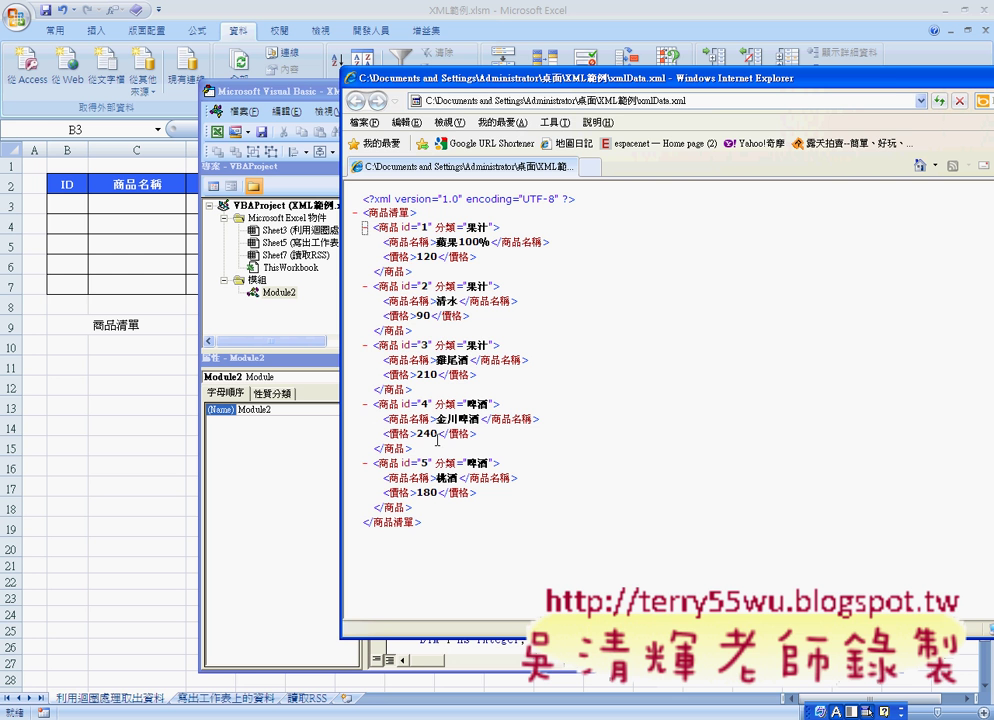
{"action": "left_click", "coordinate": [240, 91]}
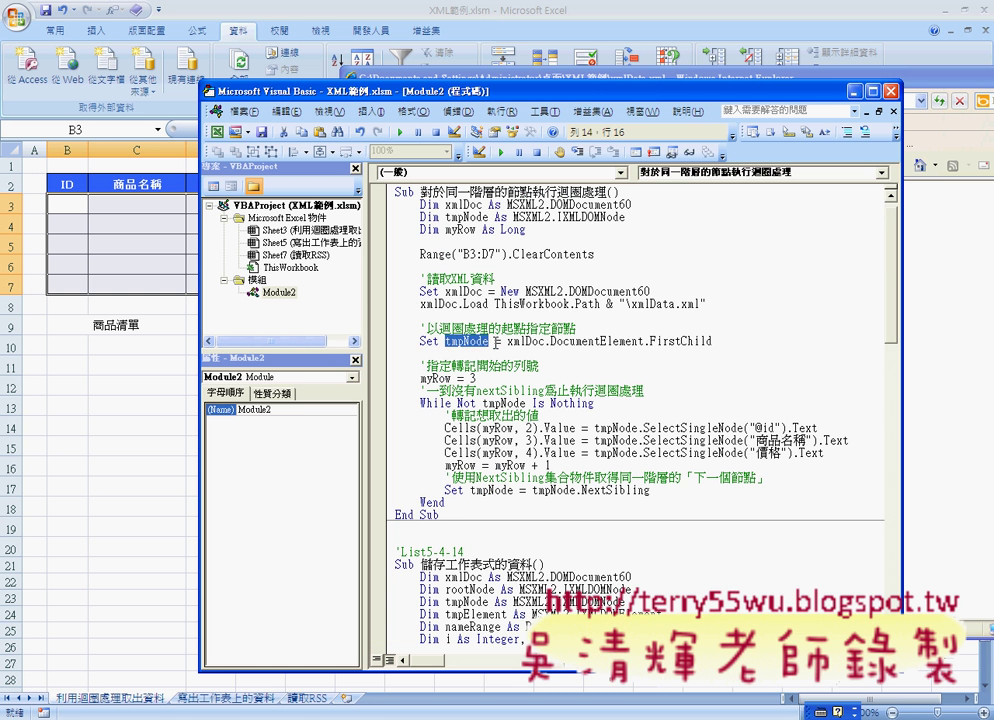
{"action": "left_click", "coordinate": [497, 341]}
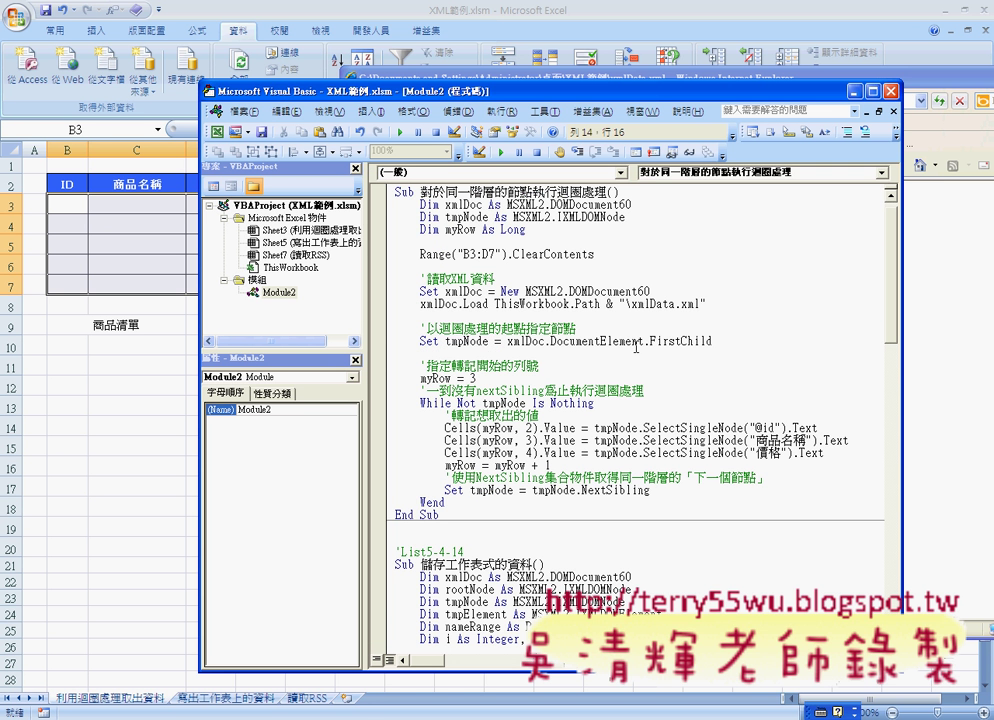
{"action": "left_click_drag", "start_coordinate": [645, 341], "coordinate": [722, 340]}
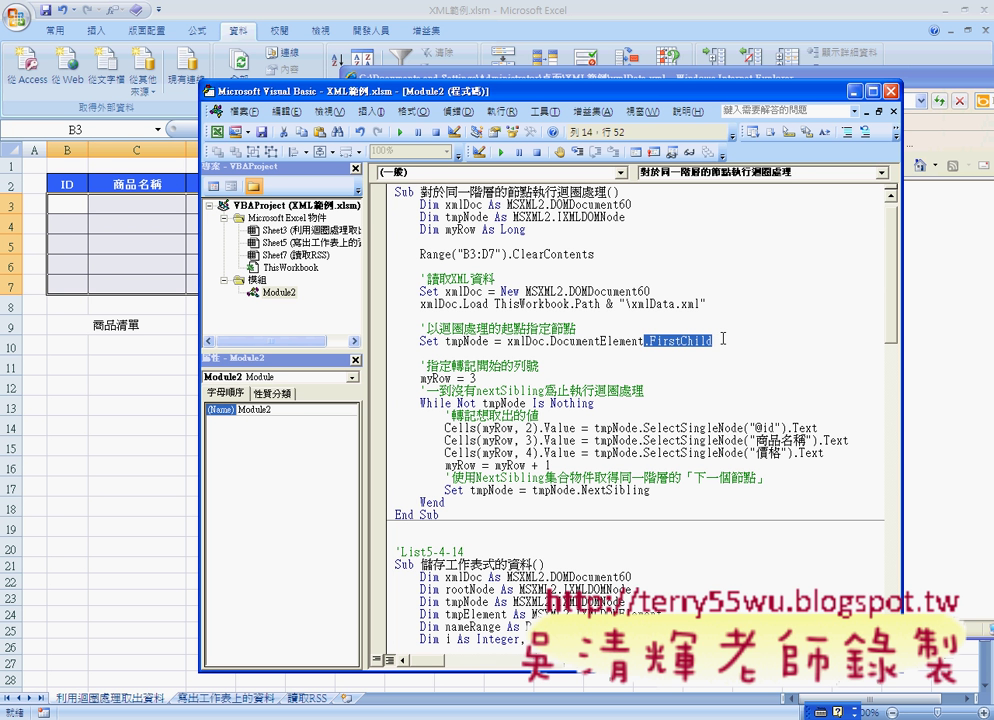
{"action": "left_click", "coordinate": [479, 379]}
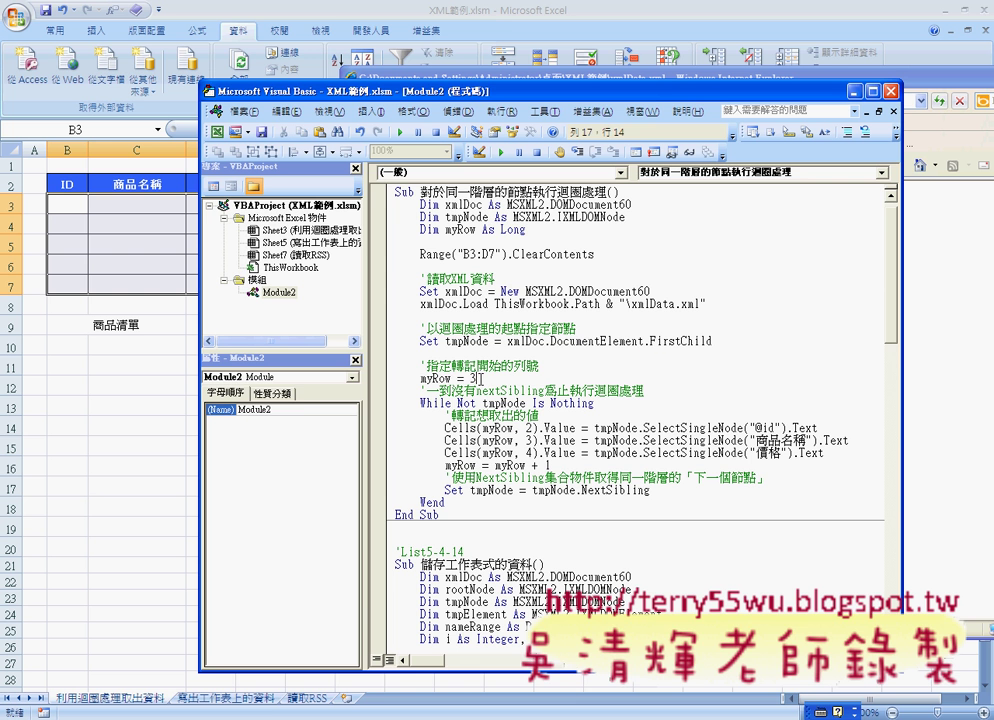
{"action": "left_click_drag", "start_coordinate": [479, 379], "coordinate": [421, 381]}
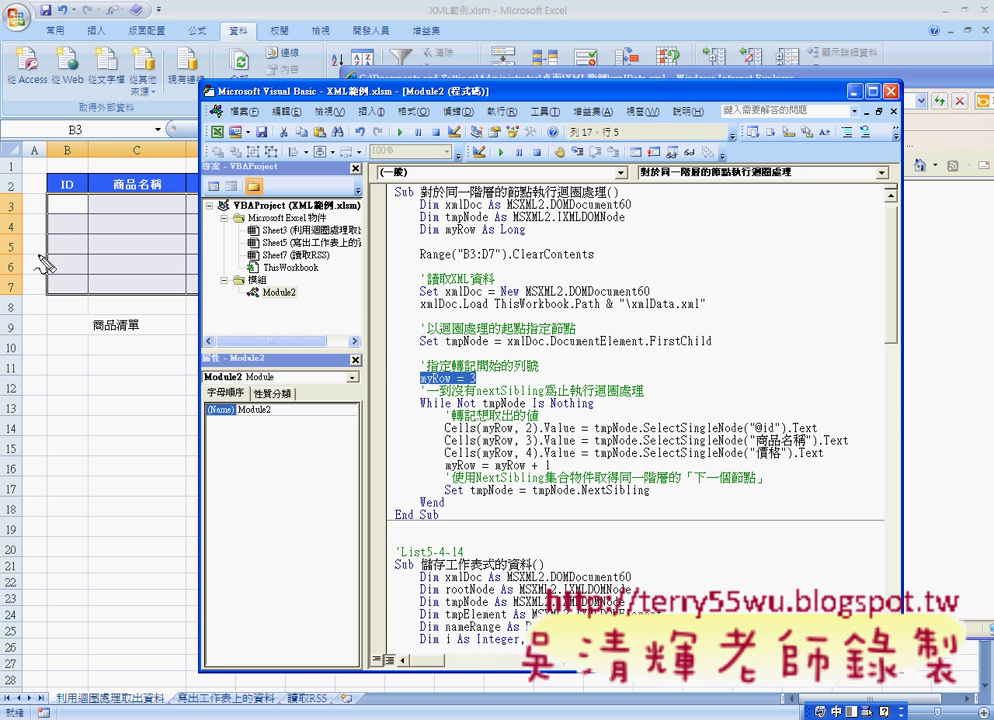
{"action": "left_click_drag", "start_coordinate": [26, 193], "coordinate": [22, 195]}
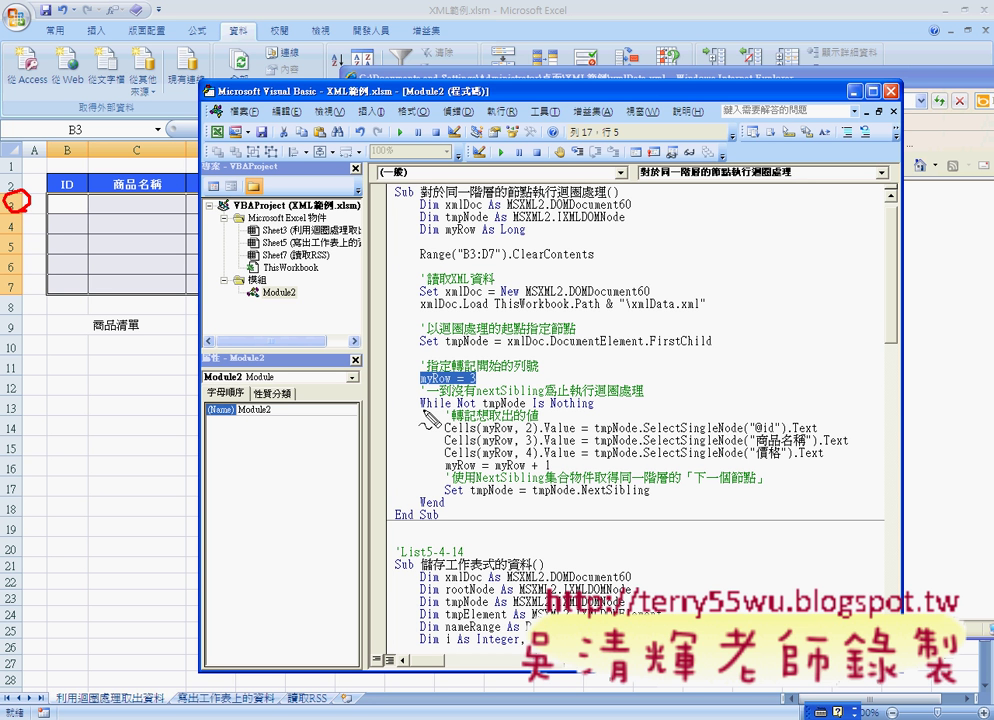
{"action": "left_click_drag", "start_coordinate": [422, 408], "coordinate": [434, 409]}
{"action": "left_click_drag", "start_coordinate": [421, 507], "coordinate": [436, 509]}
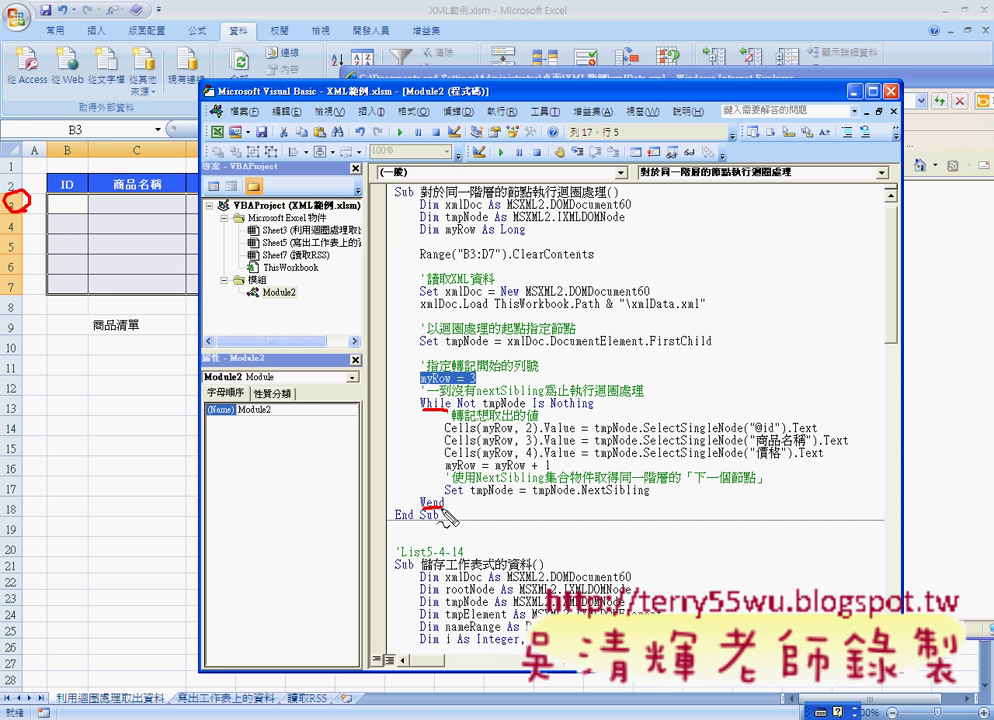
{"action": "left_click_drag", "start_coordinate": [448, 410], "coordinate": [478, 410]}
{"action": "left_click_drag", "start_coordinate": [535, 406], "coordinate": [590, 408]}
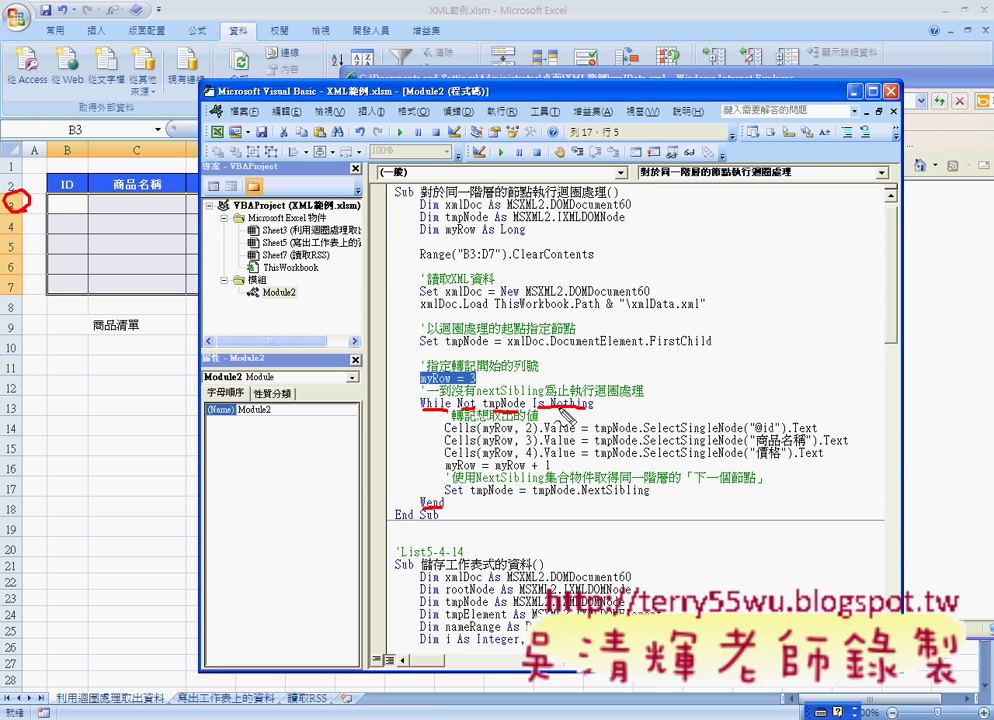
{"action": "left_click_drag", "start_coordinate": [472, 434], "coordinate": [508, 433]}
{"action": "left_click_drag", "start_coordinate": [538, 420], "coordinate": [546, 437]}
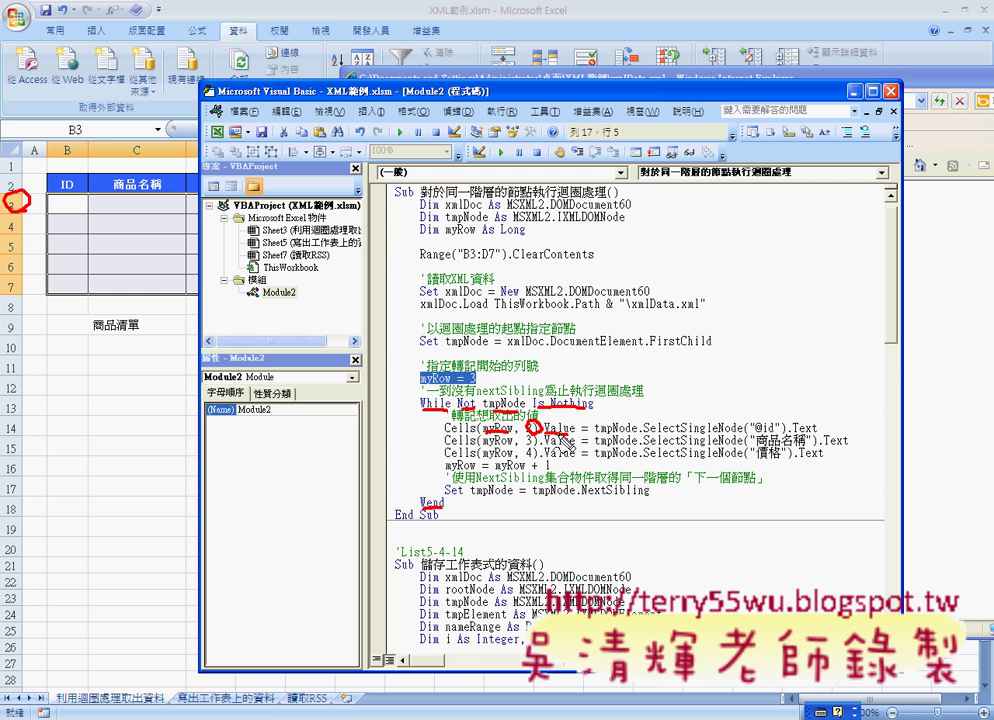
{"action": "left_click_drag", "start_coordinate": [594, 437], "coordinate": [680, 437]}
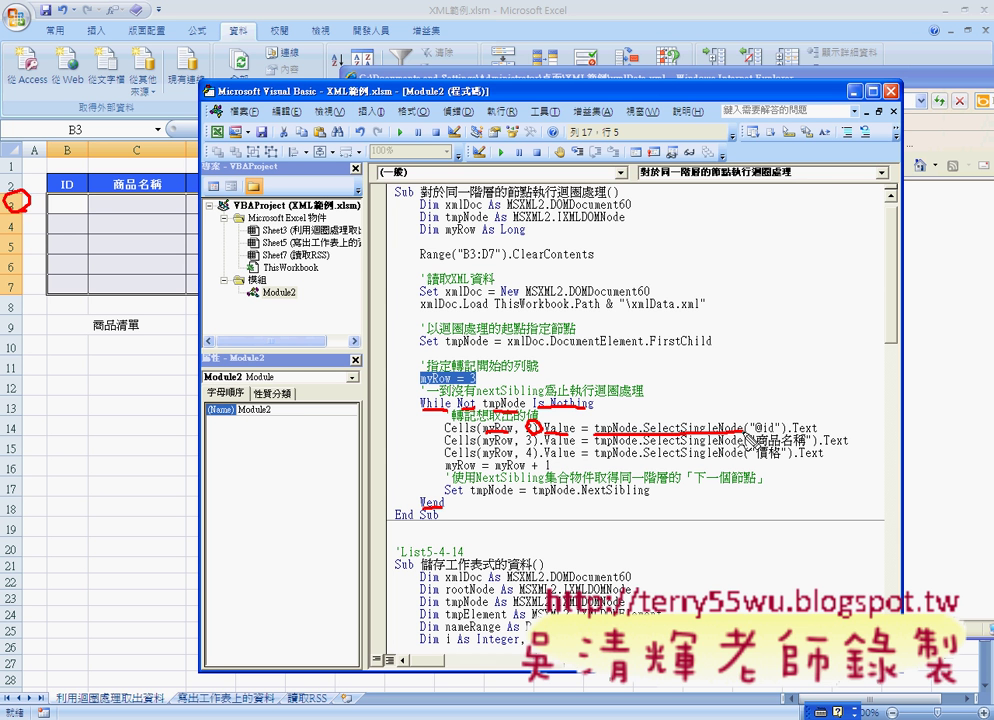
{"action": "left_click_drag", "start_coordinate": [745, 437], "coordinate": [815, 450]}
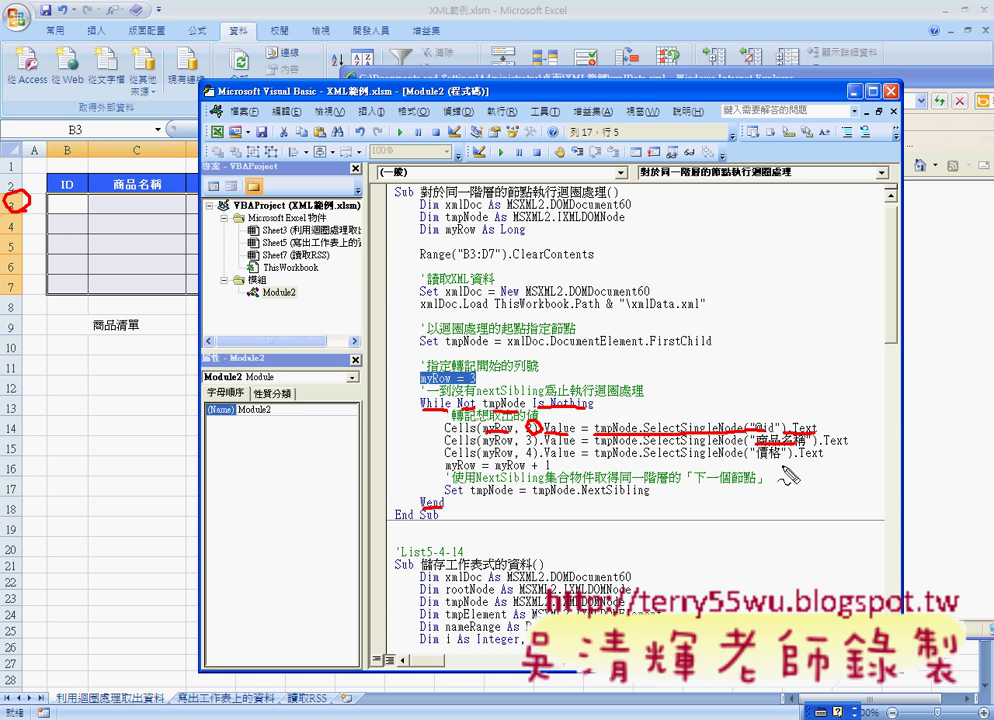
{"action": "left_click_drag", "start_coordinate": [755, 459], "coordinate": [783, 459]}
{"action": "left_click_drag", "start_coordinate": [443, 460], "coordinate": [553, 468]}
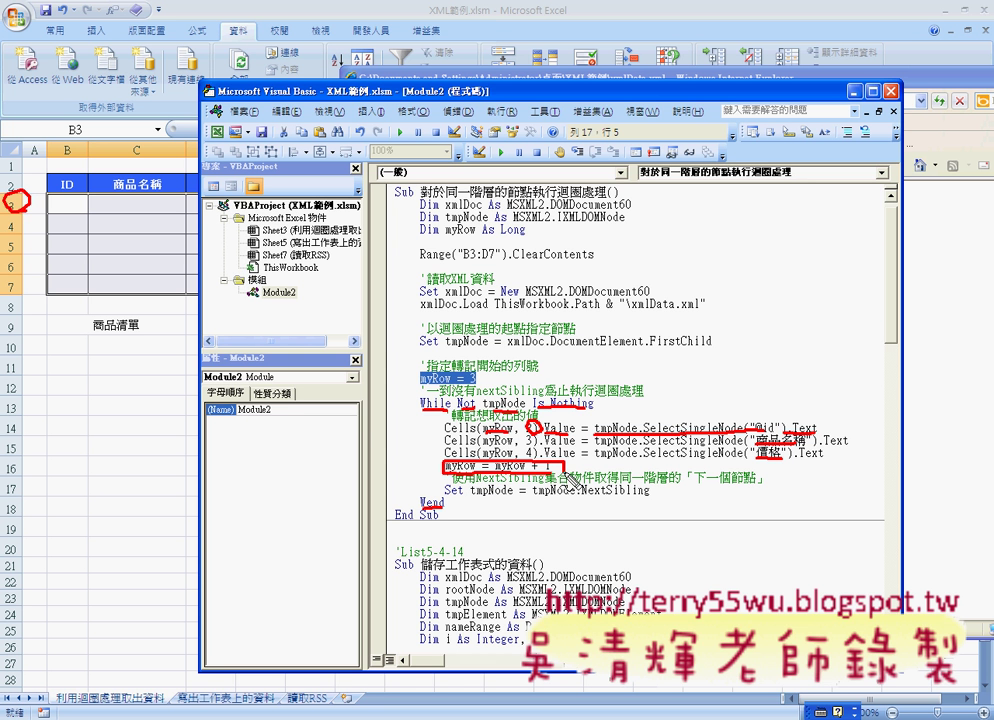
{"action": "mouse_move", "coordinate": [20, 198]}
{"action": "left_mouse_down"}
{"action": "mouse_move", "coordinate": [32, 240]}
{"action": "mouse_move", "coordinate": [48, 232]}
{"action": "left_mouse_up"}
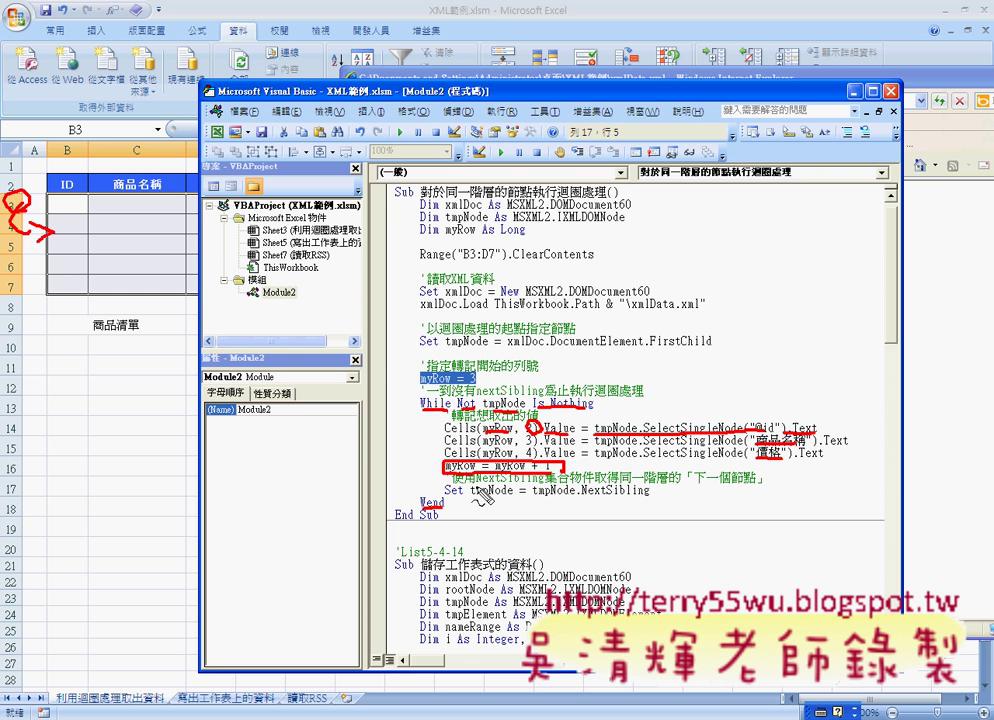
{"action": "left_click_drag", "start_coordinate": [448, 500], "coordinate": [498, 499]}
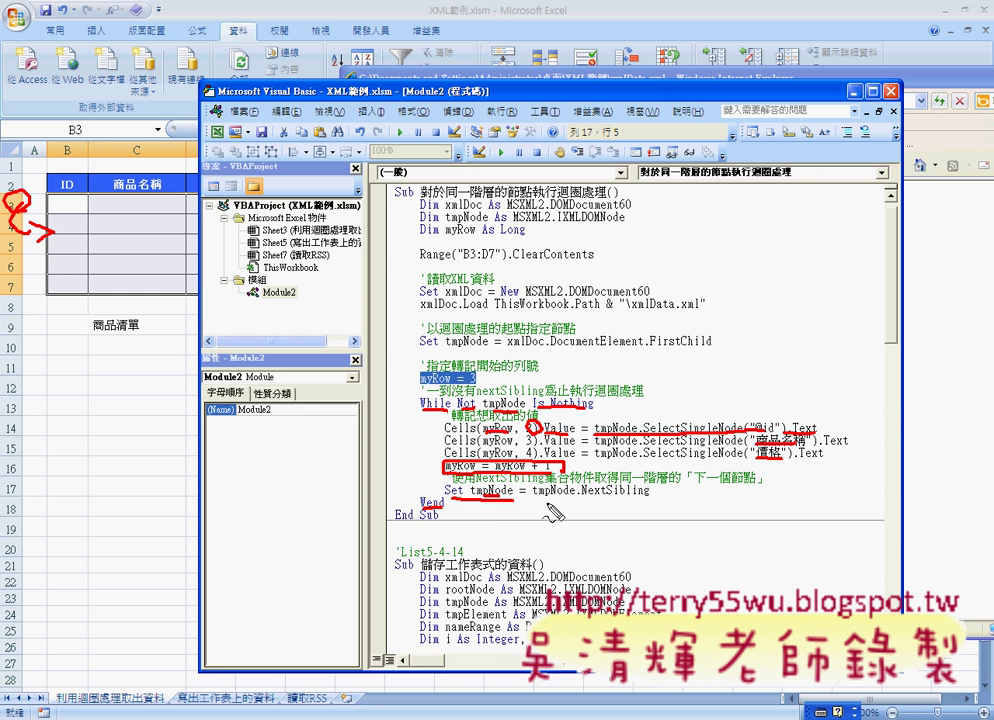
{"action": "left_click_drag", "start_coordinate": [583, 494], "coordinate": [649, 494]}
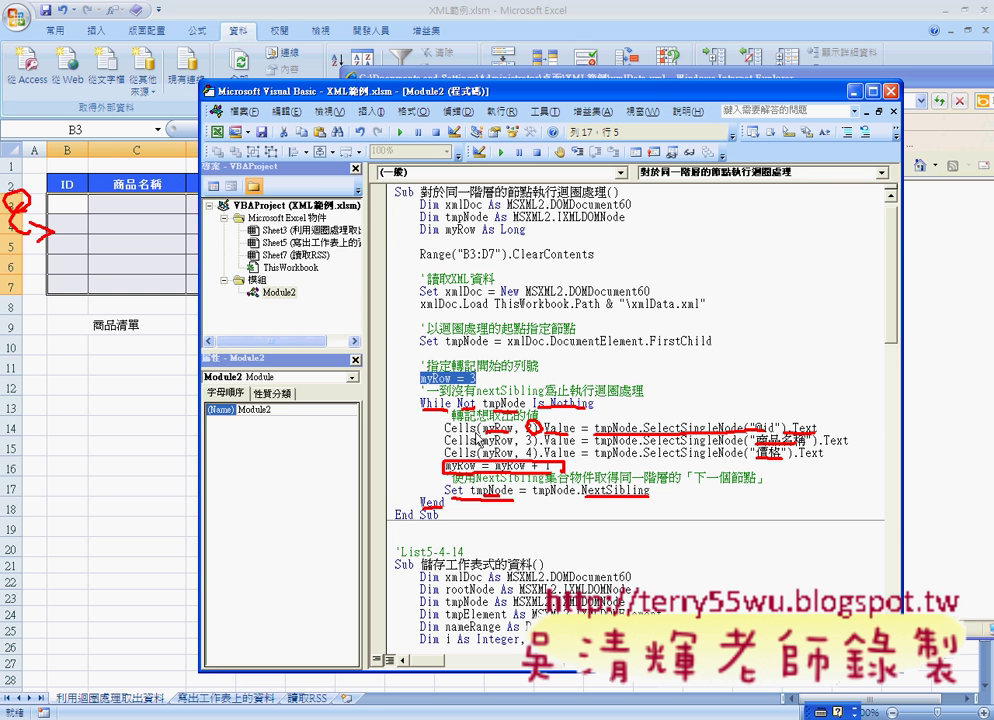
Run the macro with F5 and check that B3:D7 now holds IDs 1–5, names and prices.
{"action": "left_click", "coordinate": [428, 240]}
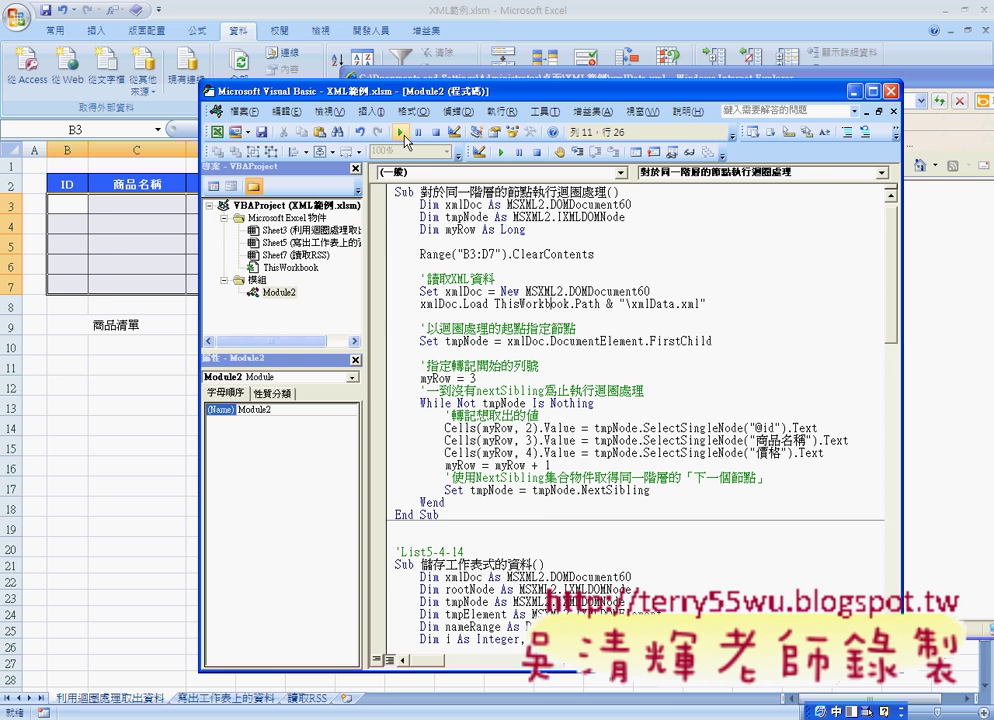
{"action": "key", "text": "F5"}
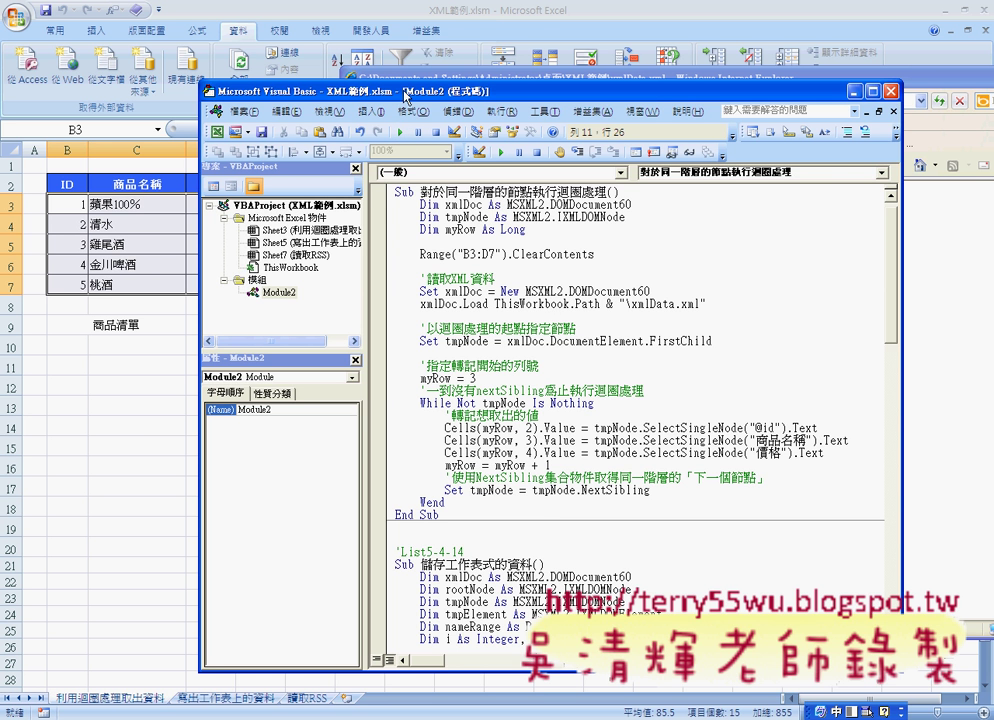
{"action": "left_click_drag", "start_coordinate": [402, 90], "coordinate": [565, 83]}
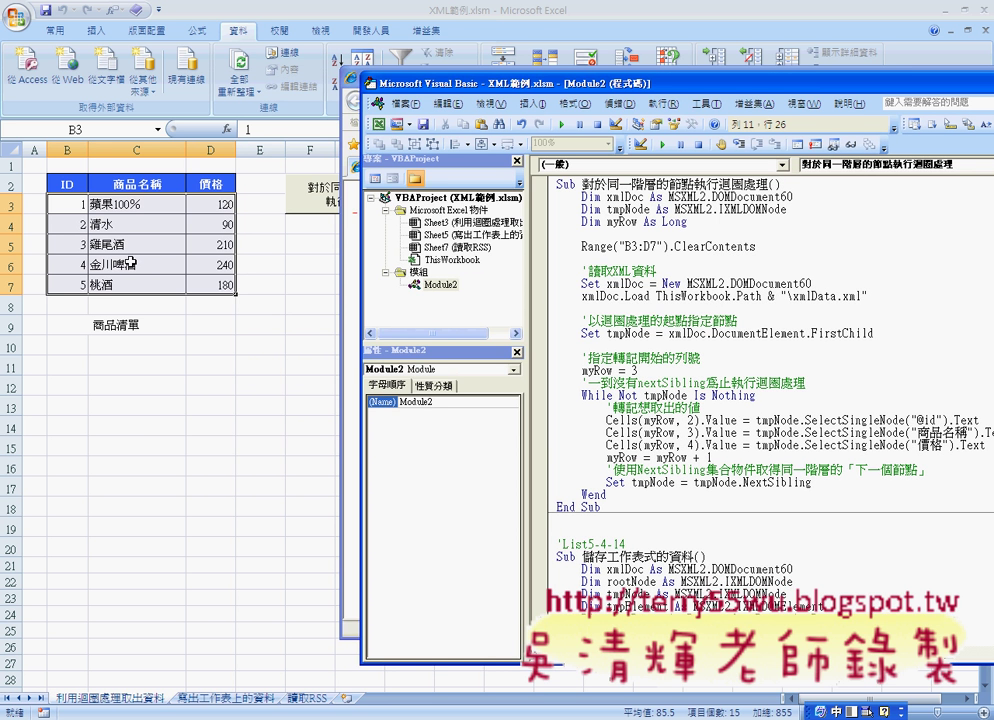
{"action": "mouse_move", "coordinate": [68, 204]}
{"action": "left_mouse_down"}
{"action": "mouse_move", "coordinate": [206, 283]}
{"action": "mouse_move", "coordinate": [197, 284]}
{"action": "left_mouse_up"}
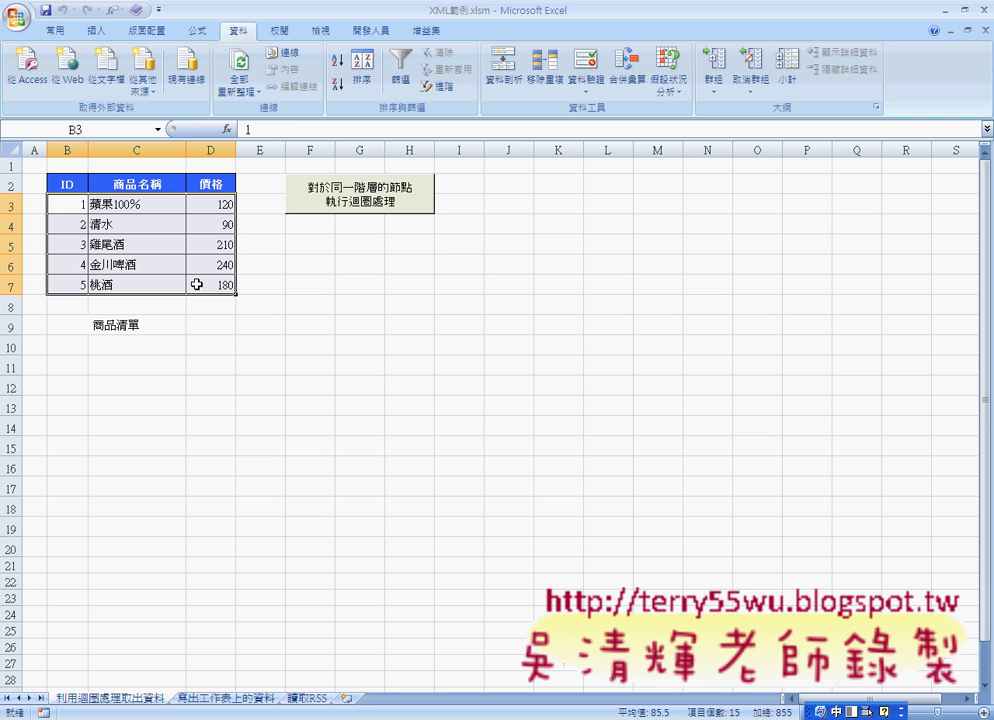
{"action": "left_click", "coordinate": [124, 326]}
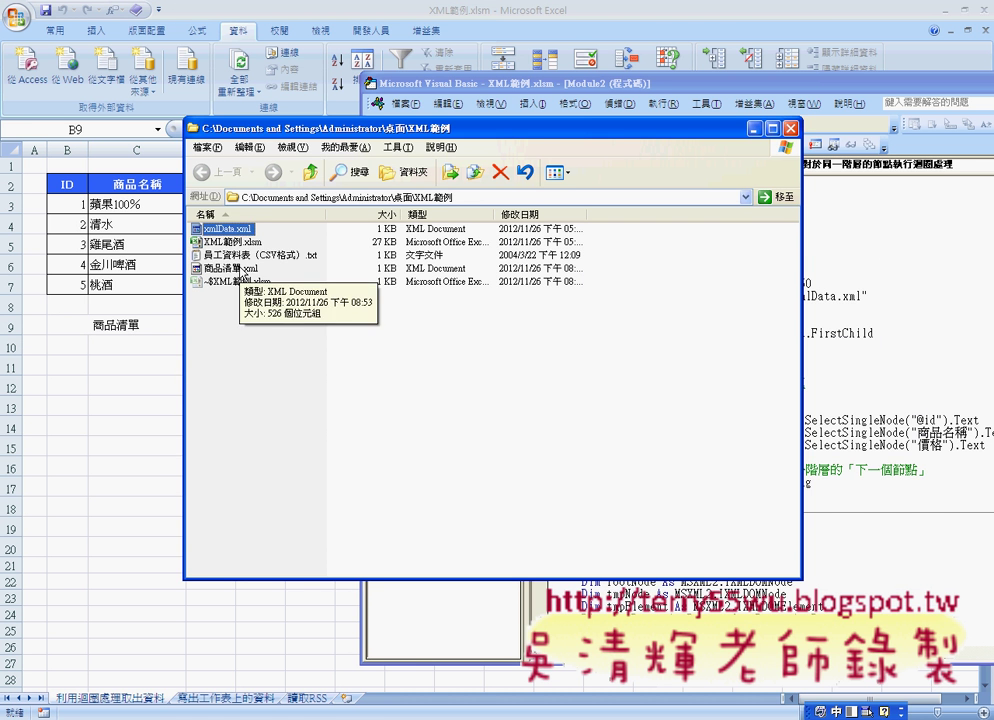
Open 商品清單.xml with the XML Editor so it displays in Internet Explorer.
{"action": "left_click", "coordinate": [241, 269]}
{"action": "right_click", "coordinate": [240, 268]}
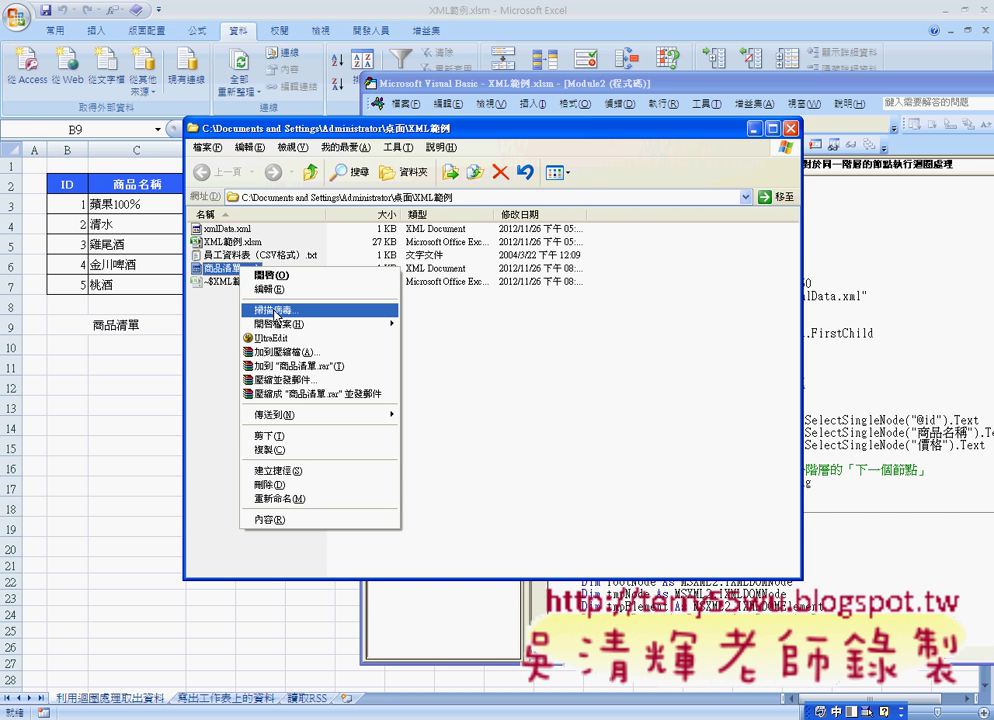
{"action": "mouse_move", "coordinate": [284, 324]}
{"action": "left_click", "coordinate": [429, 327]}
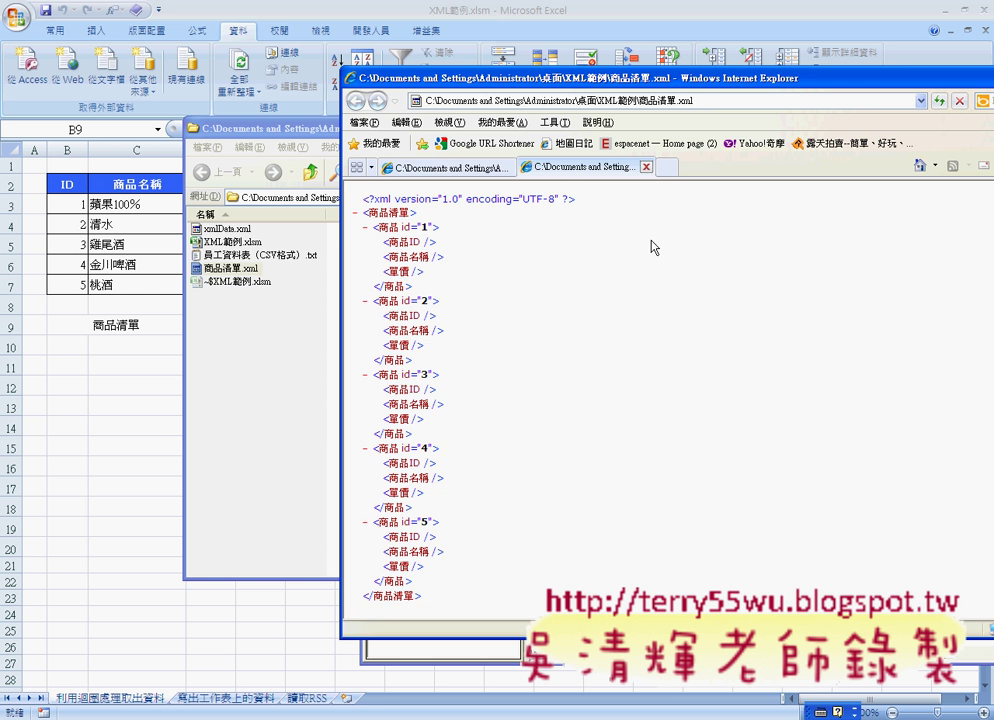
Close the 商品清單.xml tab and bring the filled Excel product table back to the front.
{"action": "left_click", "coordinate": [646, 168]}
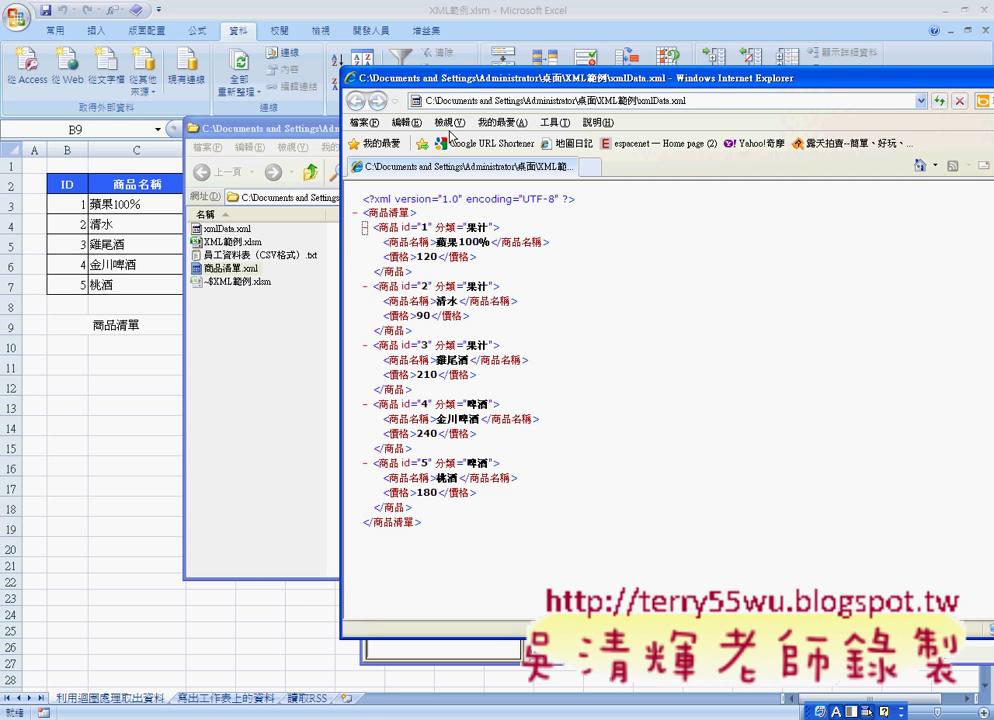
{"action": "left_click_drag", "start_coordinate": [508, 78], "coordinate": [486, 88]}
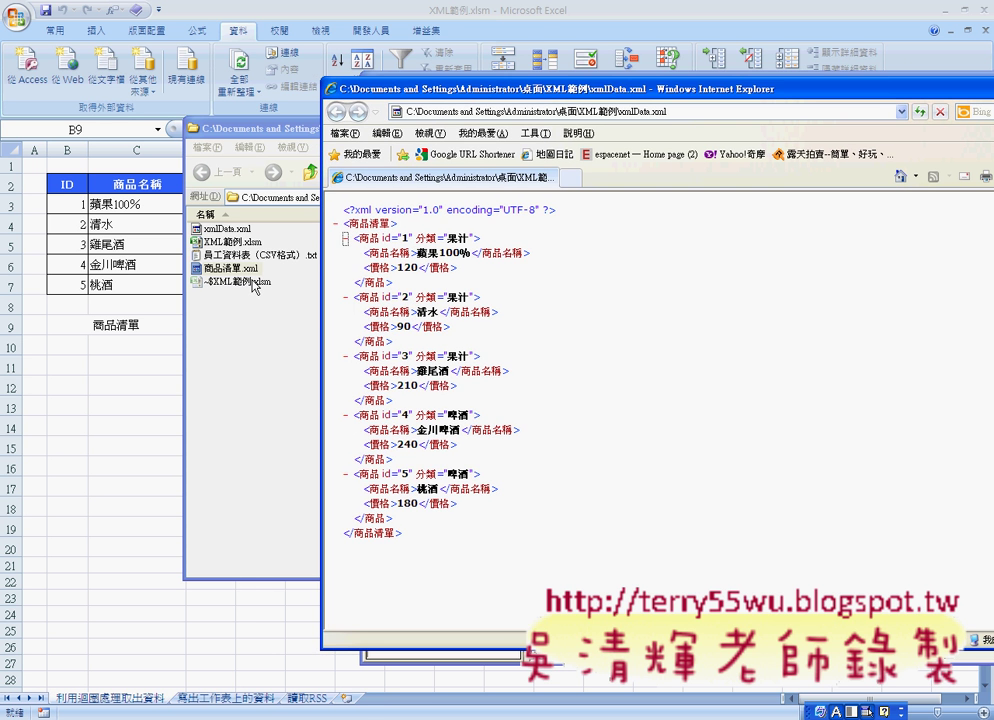
{"action": "left_click", "coordinate": [253, 324]}
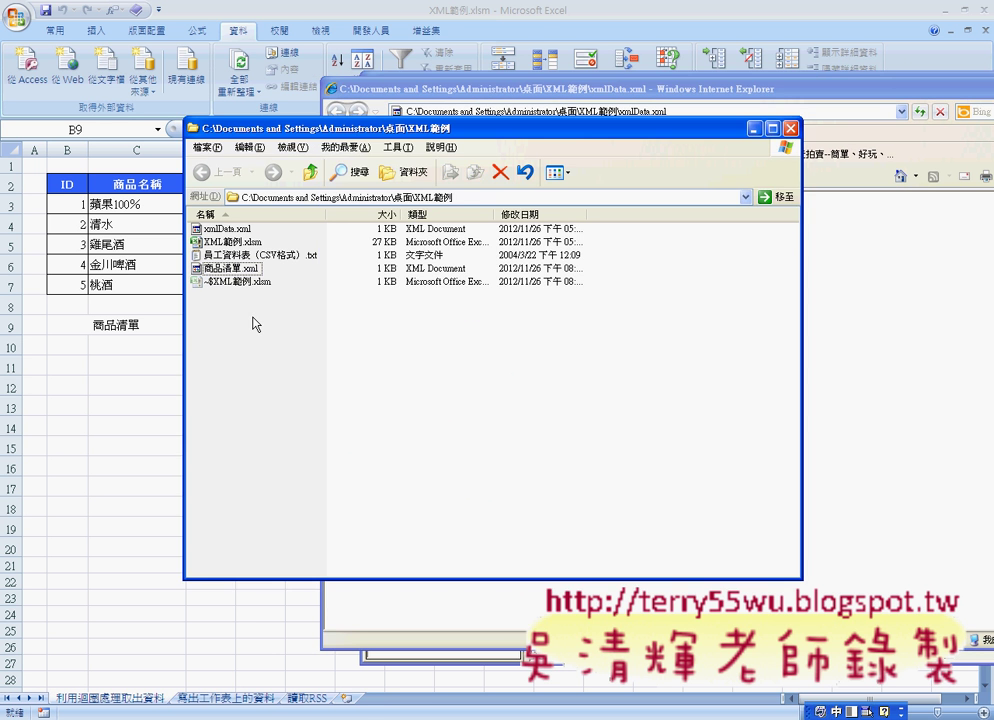
{"action": "left_click", "coordinate": [125, 283]}
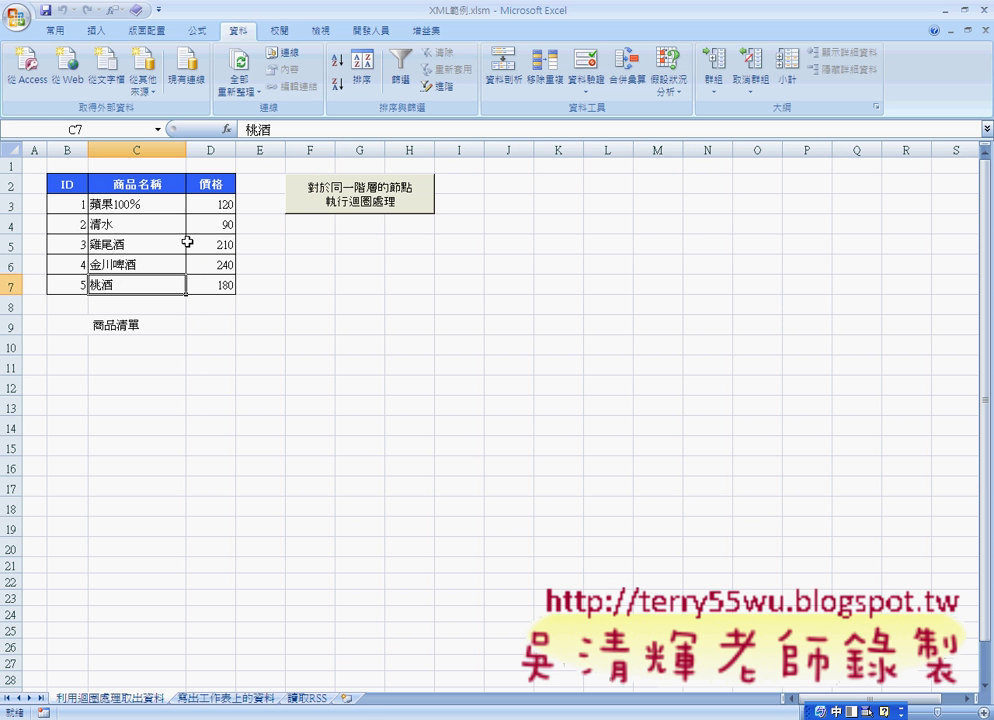